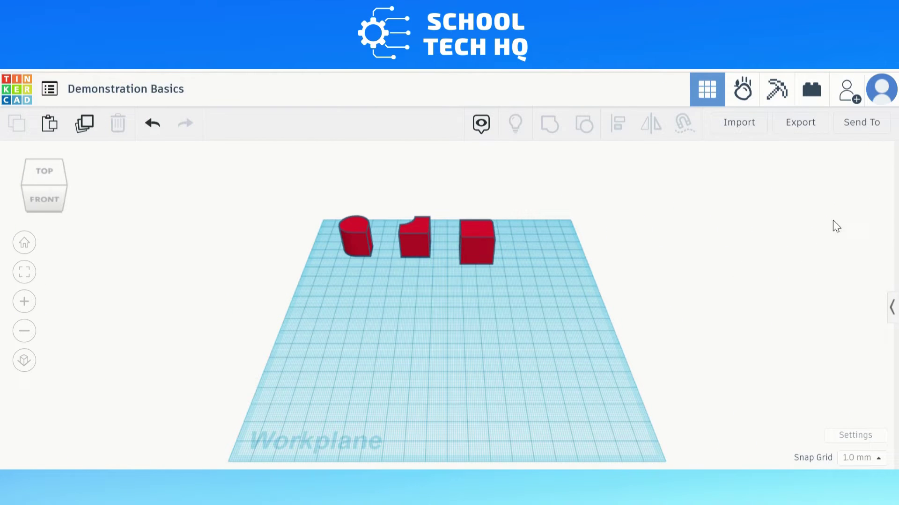
- Orbit around the example shapes, then return to the home view
scroll(425, 242, "up", 5)
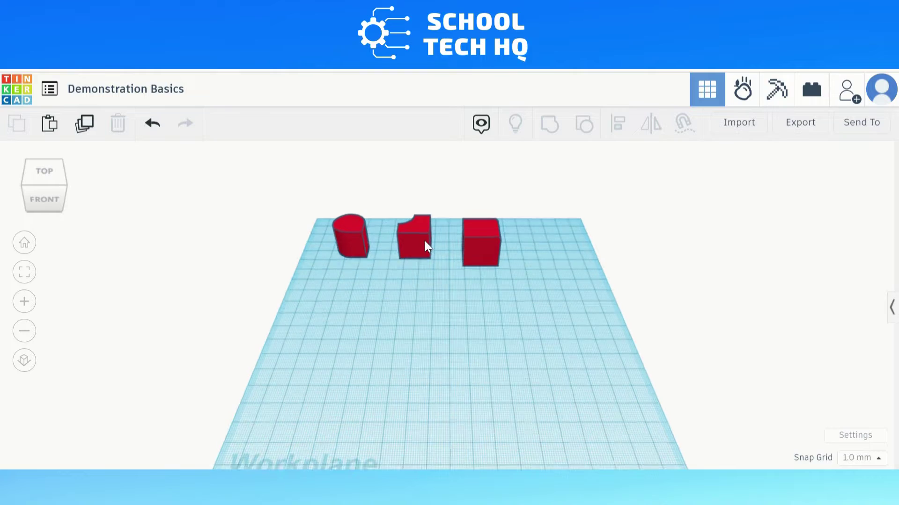
right_click_drag(584, 273, 520, 277)
scroll(520, 277, "down", 2)
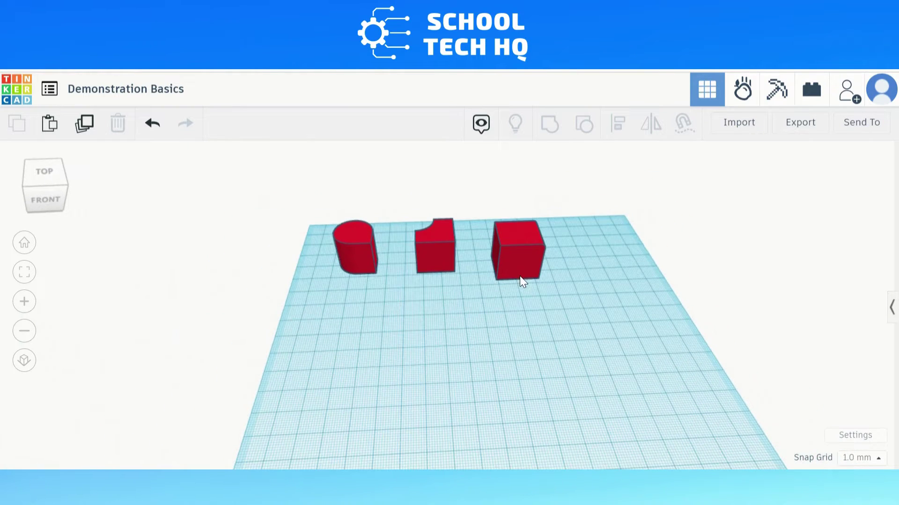
left_click(26, 249)
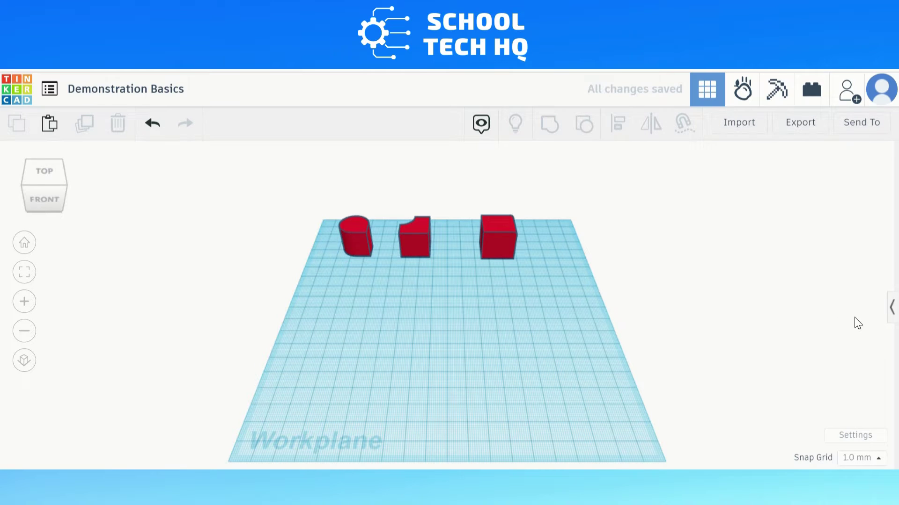
- Place a new red Box on the workplane and round its edges to a radius of about 1
left_click(892, 308)
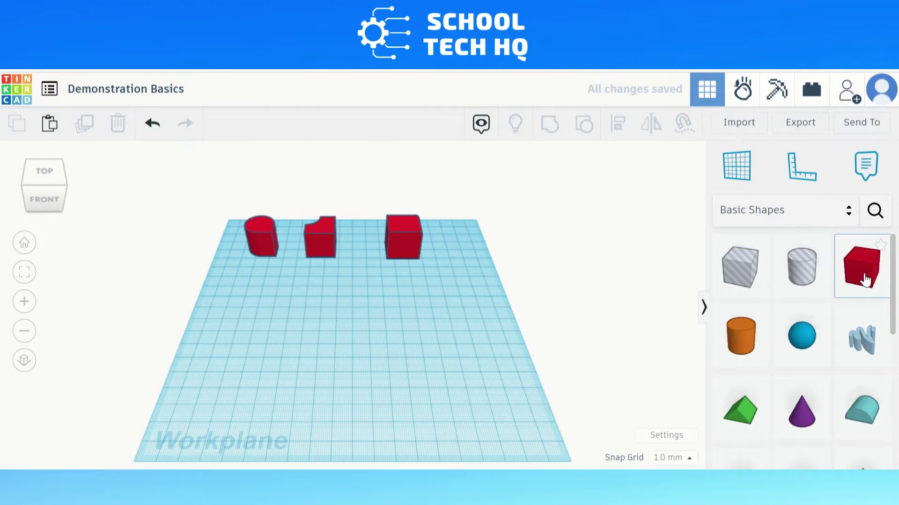
left_click_drag(709, 291, 347, 339)
scroll(333, 354, "up", 3)
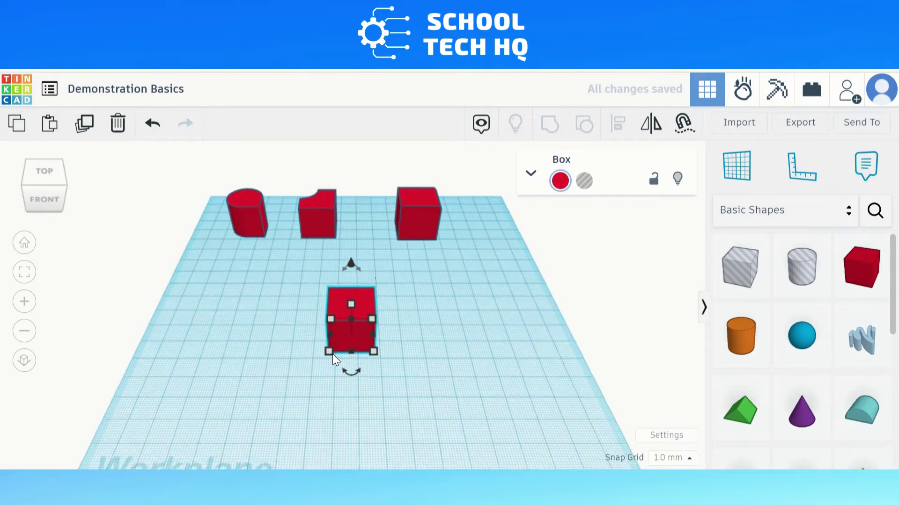
left_click(531, 178)
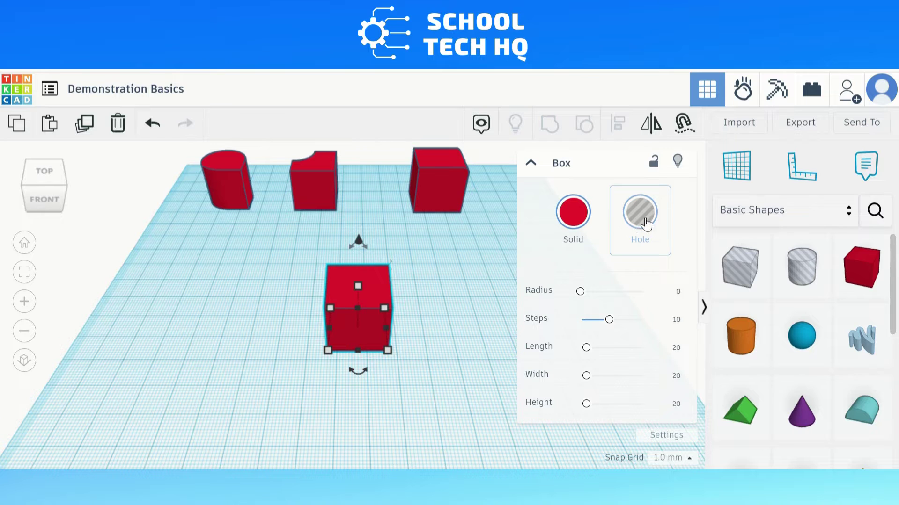
left_click(531, 163)
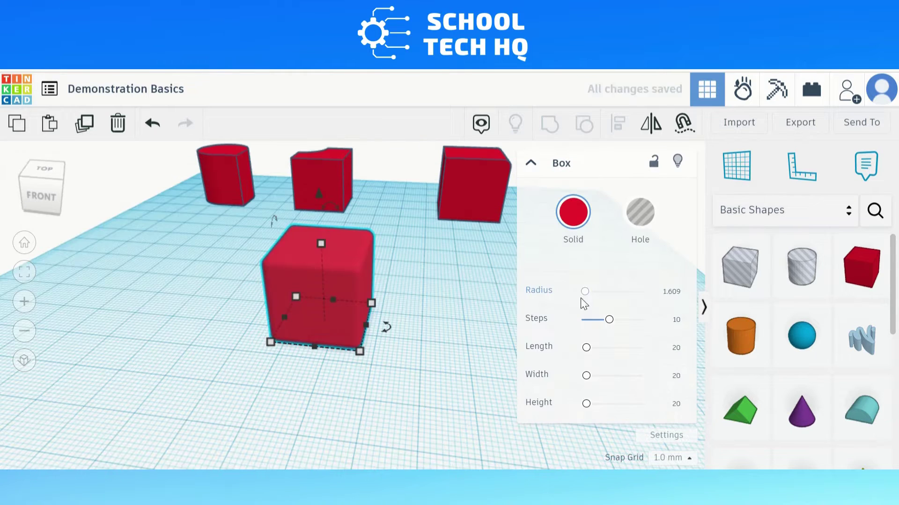
left_click_drag(585, 292, 585, 403)
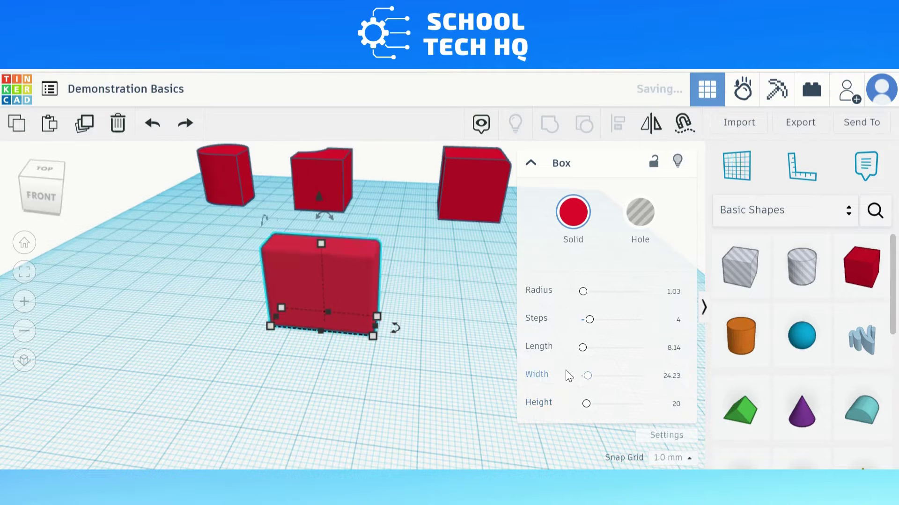
left_click(740, 336)
- Place a cylinder beside the box and set it to 64 sides, bevel 0, 1 segment
left_click(474, 350)
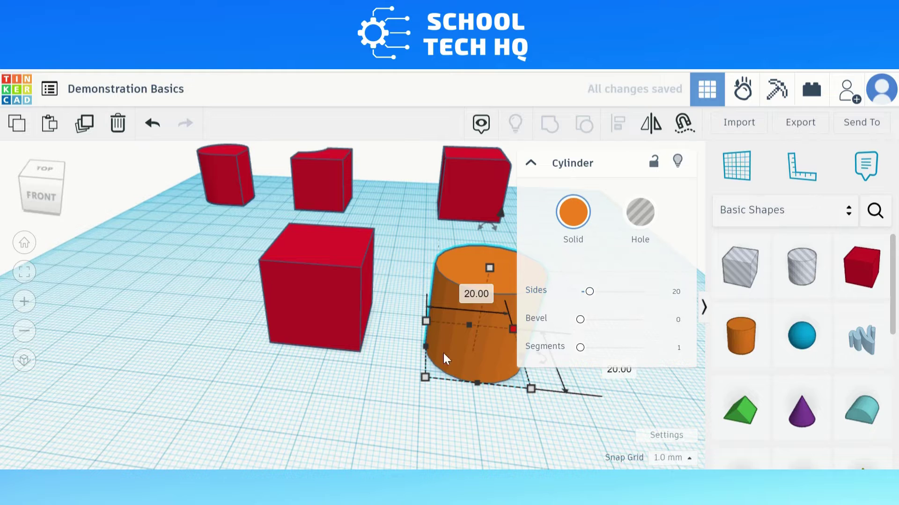
key("f")
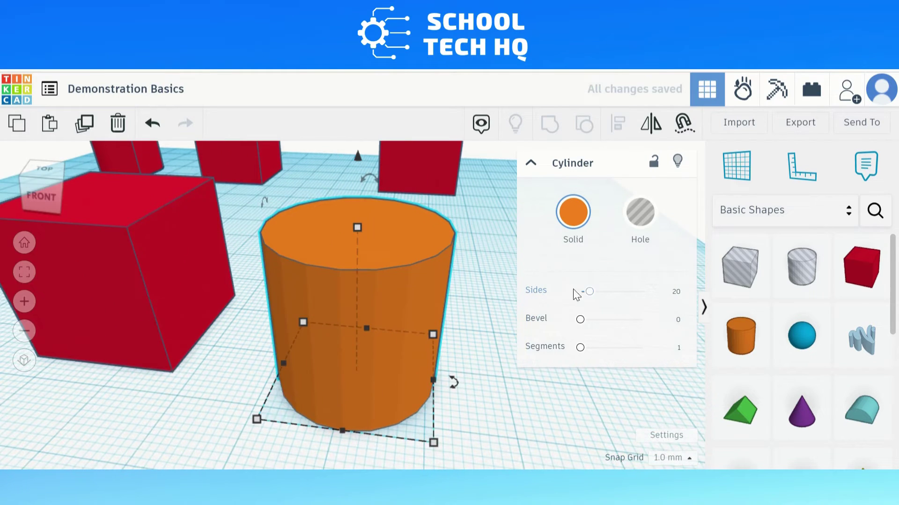
left_click_drag(591, 296, 585, 321)
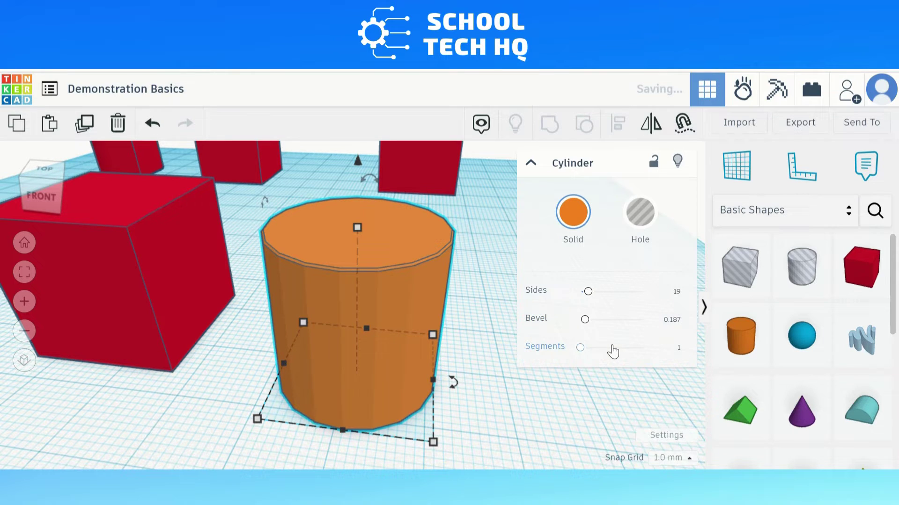
mouse_move(580, 347)
left_mouse_down()
mouse_move(644, 347)
mouse_move(571, 349)
mouse_move(579, 326)
left_mouse_up()
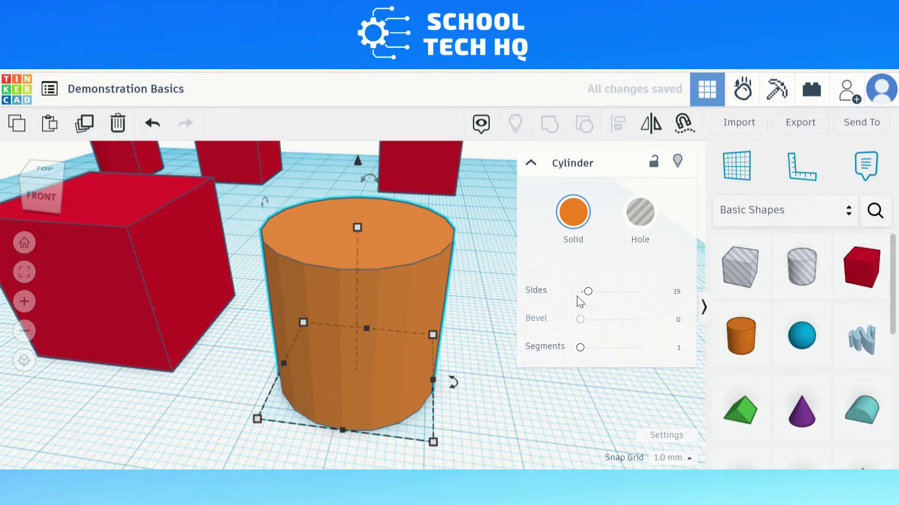
mouse_move(589, 291)
left_mouse_down()
mouse_move(623, 297)
mouse_move(602, 301)
left_mouse_up()
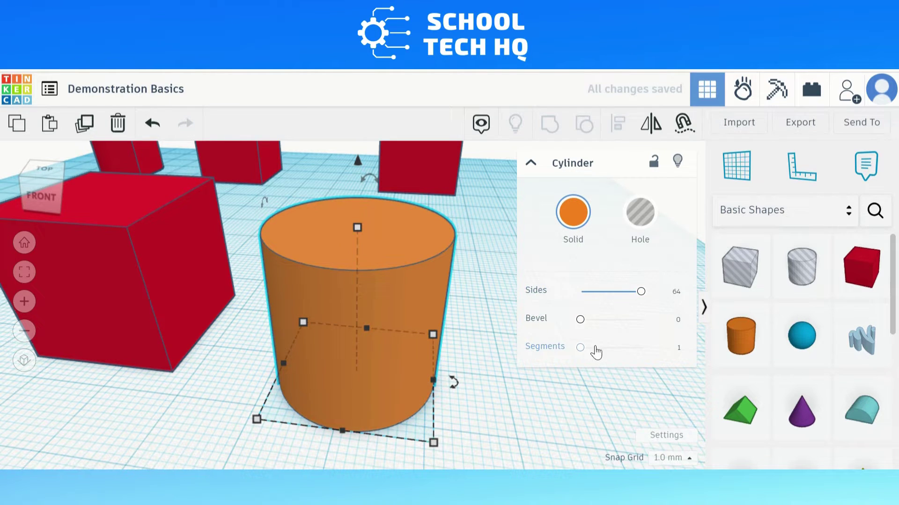
scroll(526, 367, "down", 4)
scroll(487, 336, "down", 2)
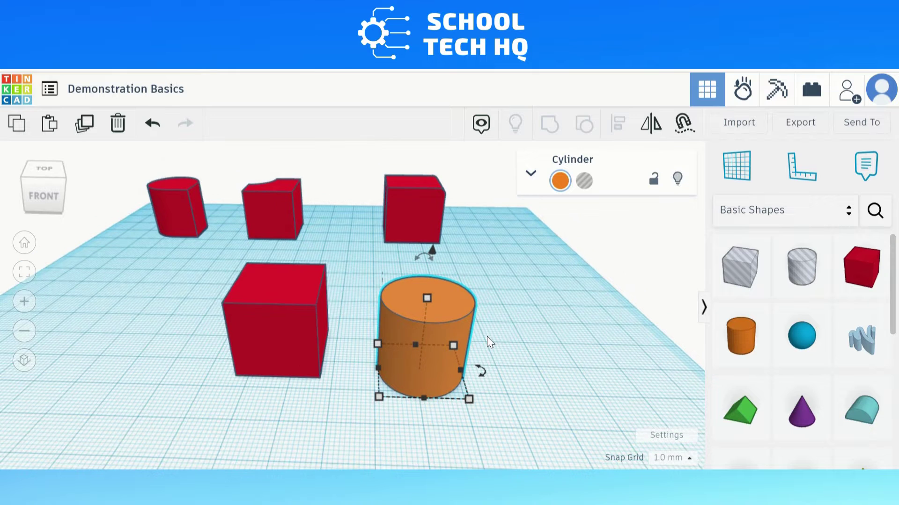
- Delete the old cylinder and front box, then place a fresh Box and Cylinder
scroll(500, 355, "down", 1)
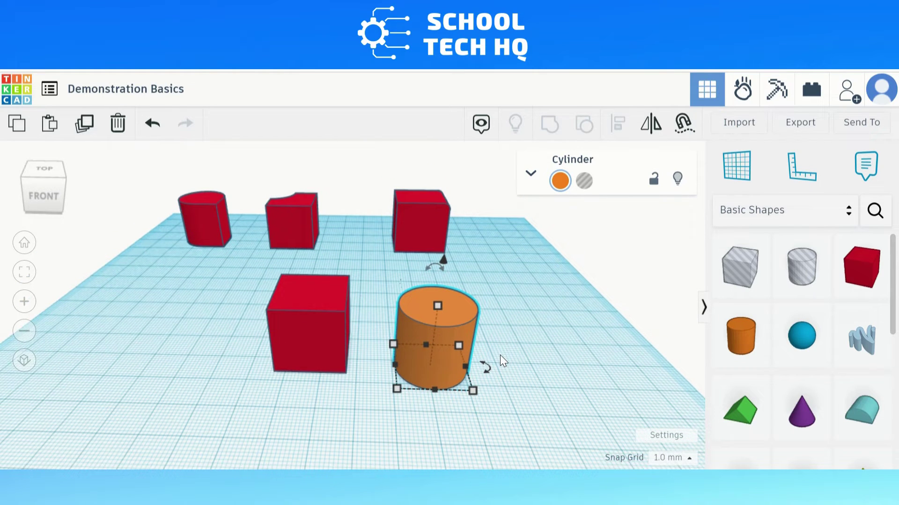
mouse_move(507, 360)
right_mouse_down()
mouse_move(492, 360)
mouse_move(497, 365)
right_mouse_up()
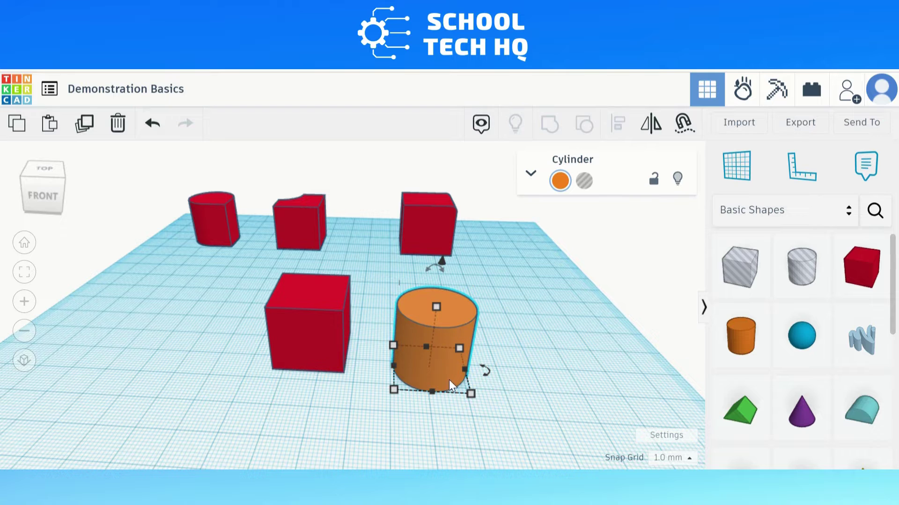
scroll(487, 336, "up", 2)
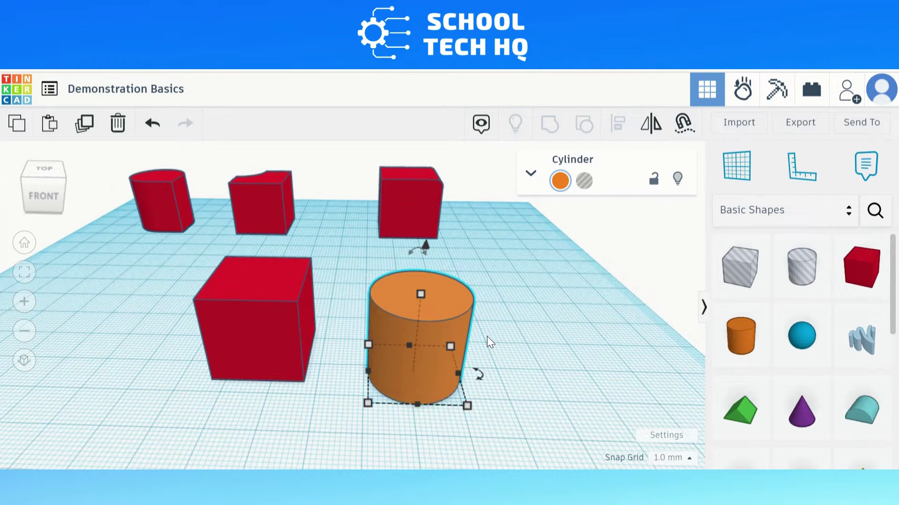
scroll(487, 336, "down", 2)
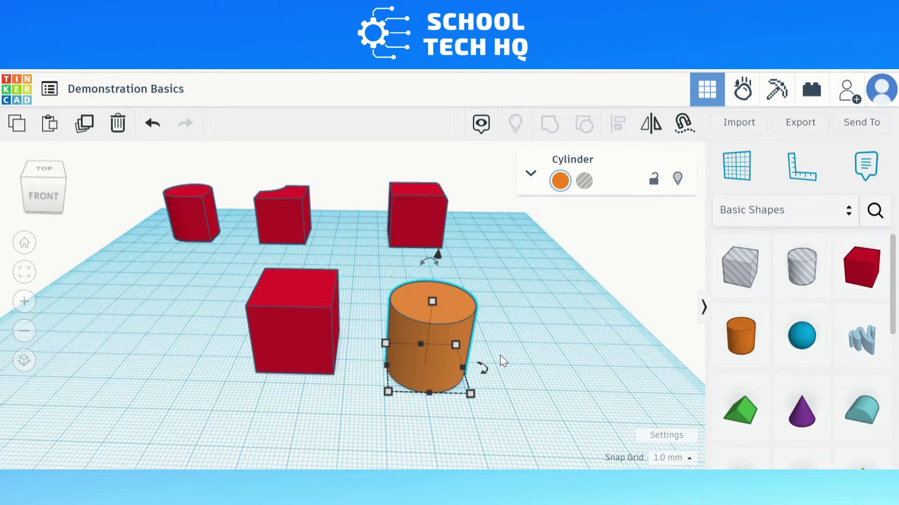
key("Delete")
left_click(328, 330)
key("Delete")
left_click(861, 267)
left_click(303, 358)
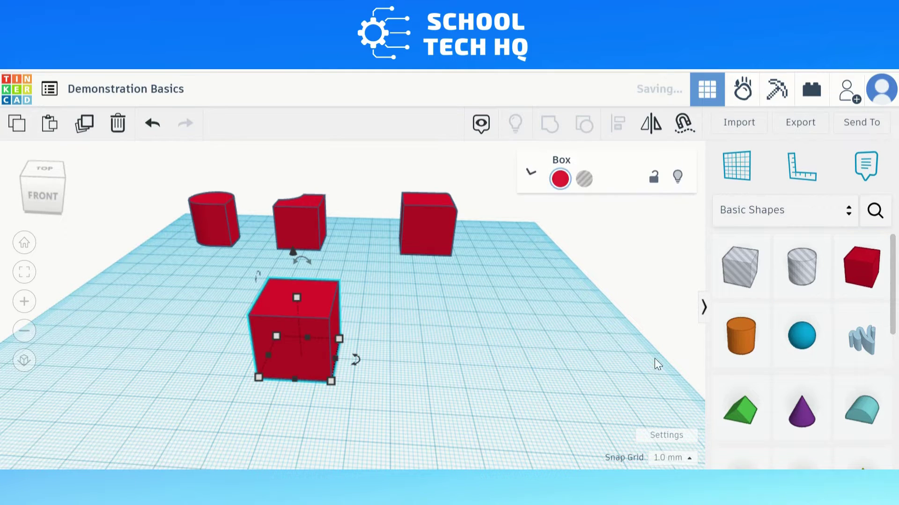
left_click(728, 358)
left_click(401, 362)
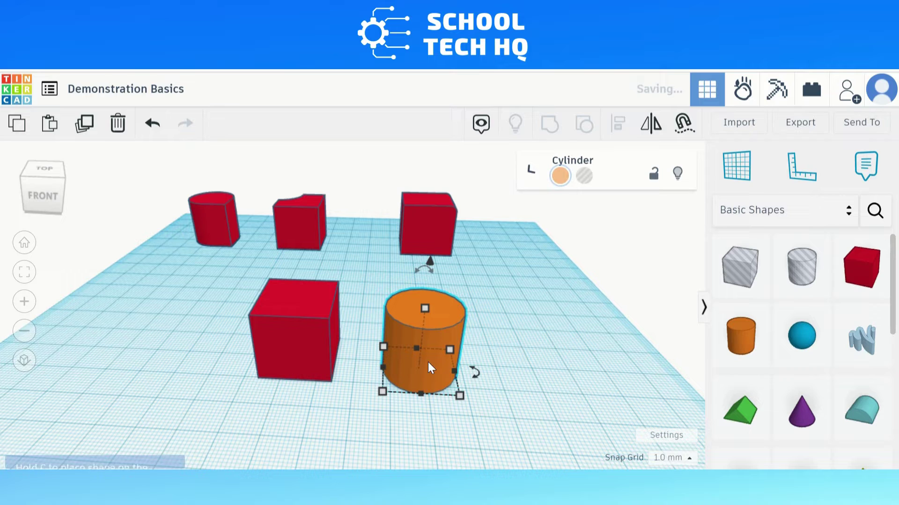
- Set the new cylinder's Sides slider to 64 for a smooth round shape
scroll(465, 397, "up", 2)
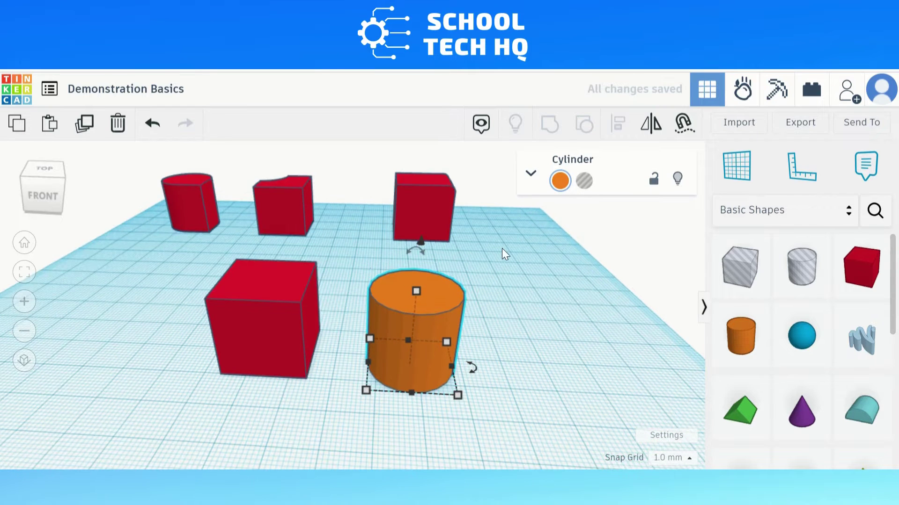
left_click(530, 176)
left_click_drag(589, 292, 652, 298)
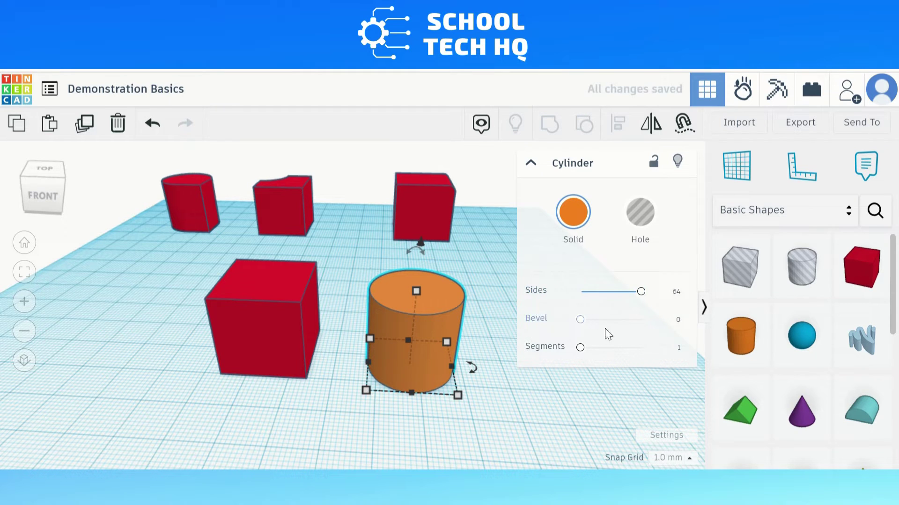
left_click_drag(638, 298, 591, 294)
scroll(436, 322, "up", 5)
right_click_drag(428, 333, 572, 303)
left_click_drag(592, 291, 652, 301)
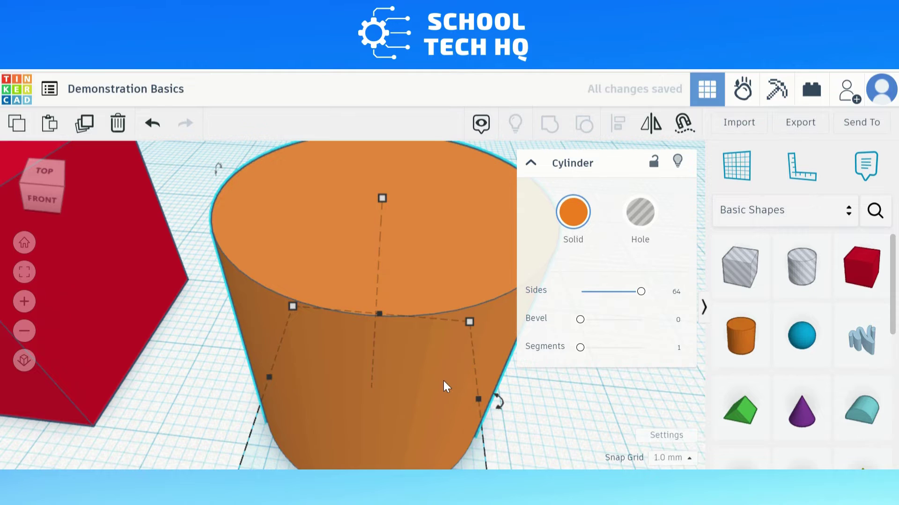
scroll(443, 380, "down", 5)
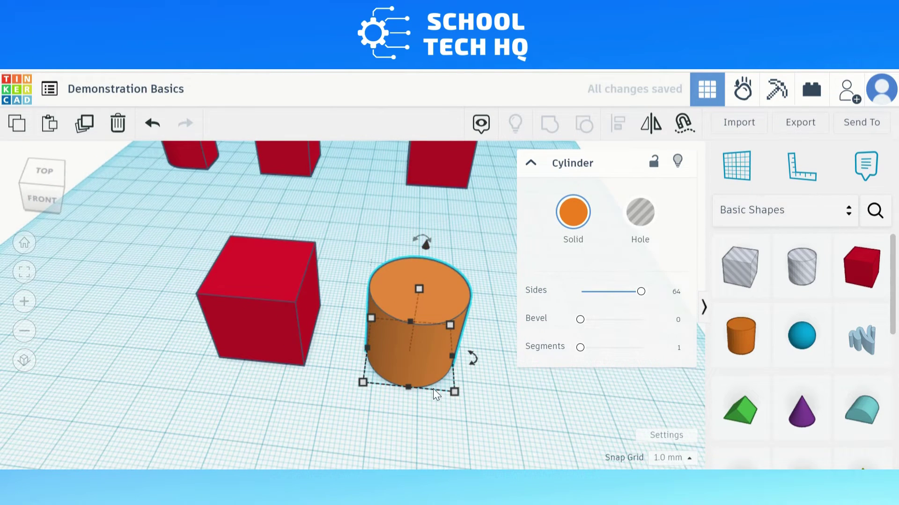
scroll(434, 394, "up", 3)
- Give the cylinder 10 segments and a 5 by 5 footprint
left_click_drag(581, 349, 628, 357)
left_click(531, 163)
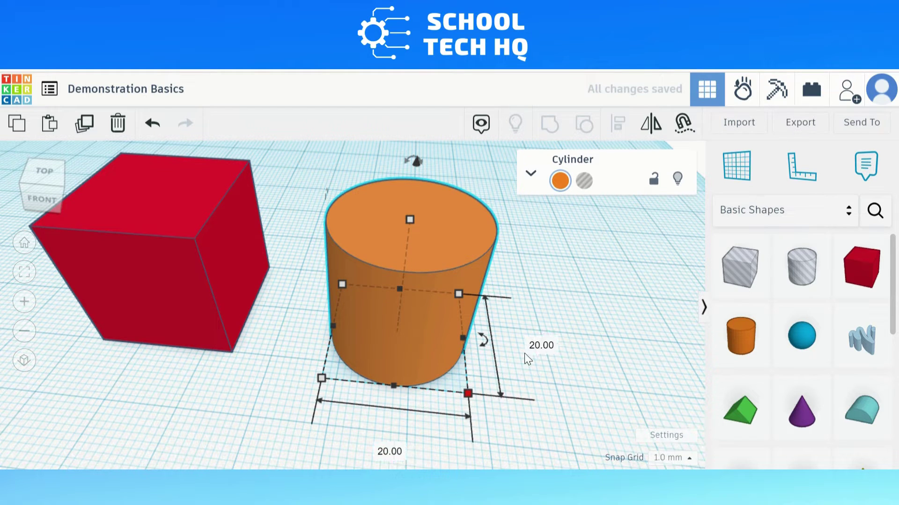
left_click(539, 348)
type("5")
left_click(401, 452)
type("5")
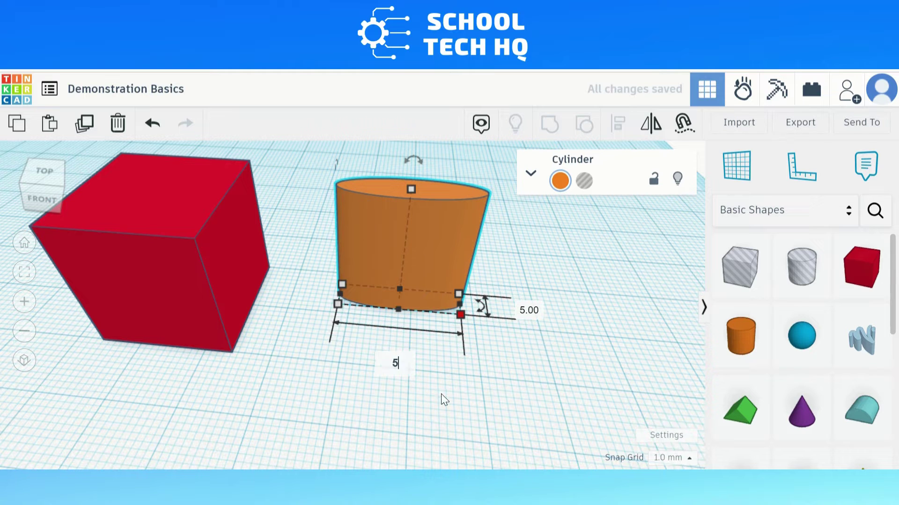
key("Return")
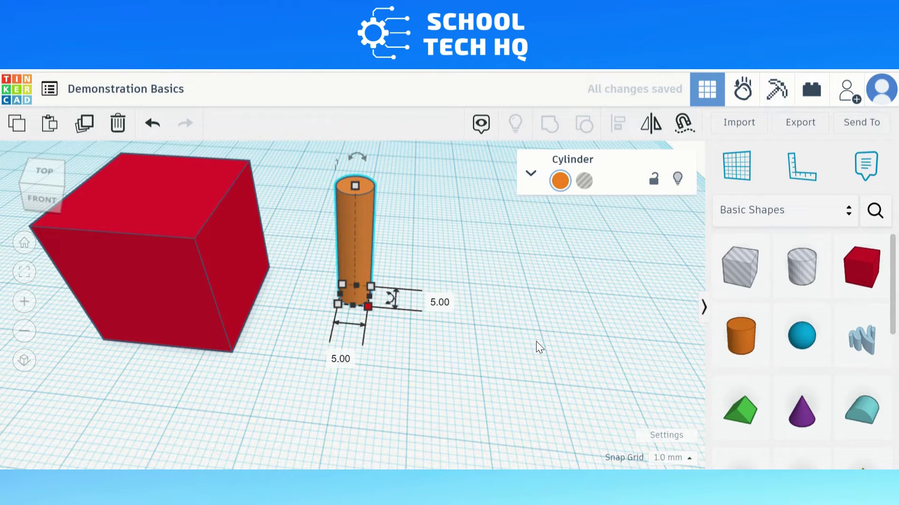
scroll(535, 341, "up", 2)
scroll(535, 341, "down", 2)
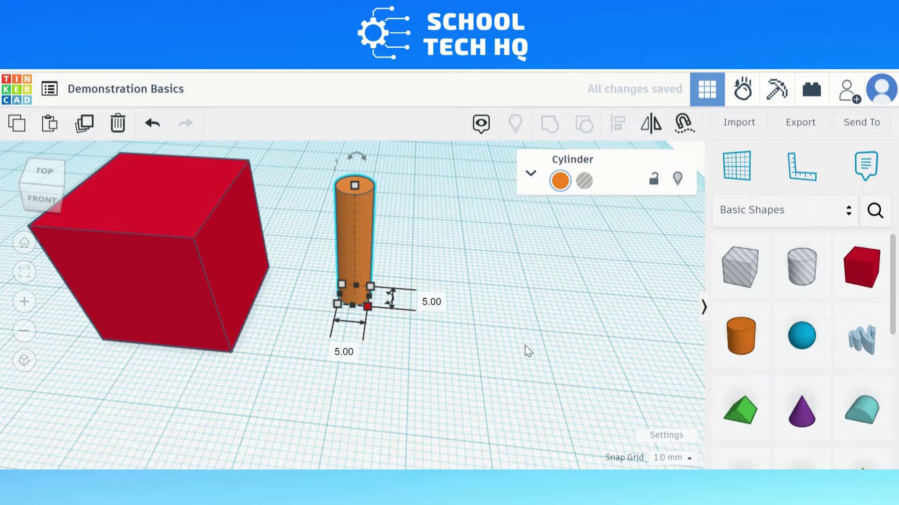
scroll(528, 351, "down", 4)
scroll(440, 362, "up", 3)
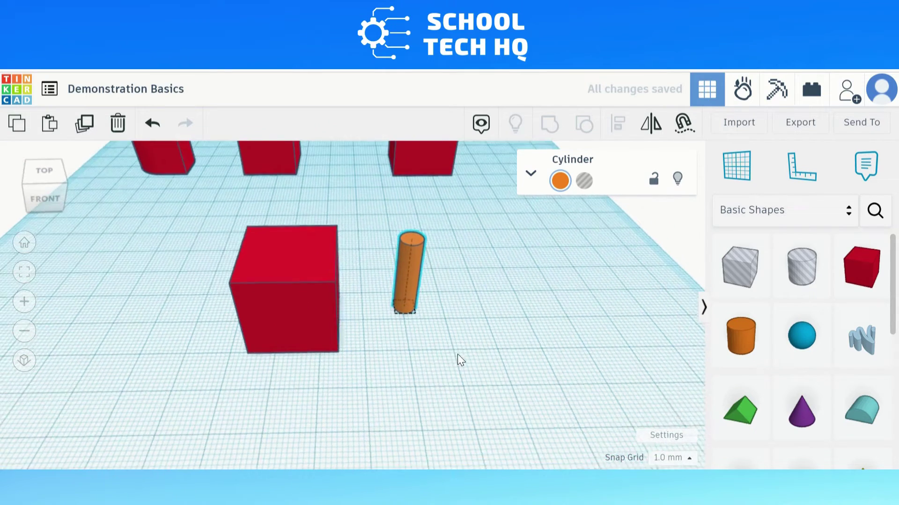
scroll(454, 354, "up", 2)
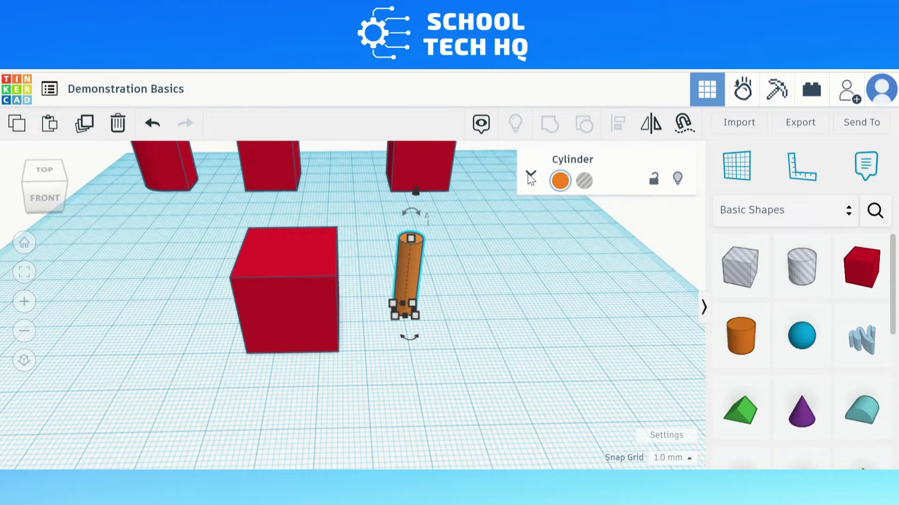
- Change the cylinder's colour setting from Solid to Transparent
left_click(531, 177)
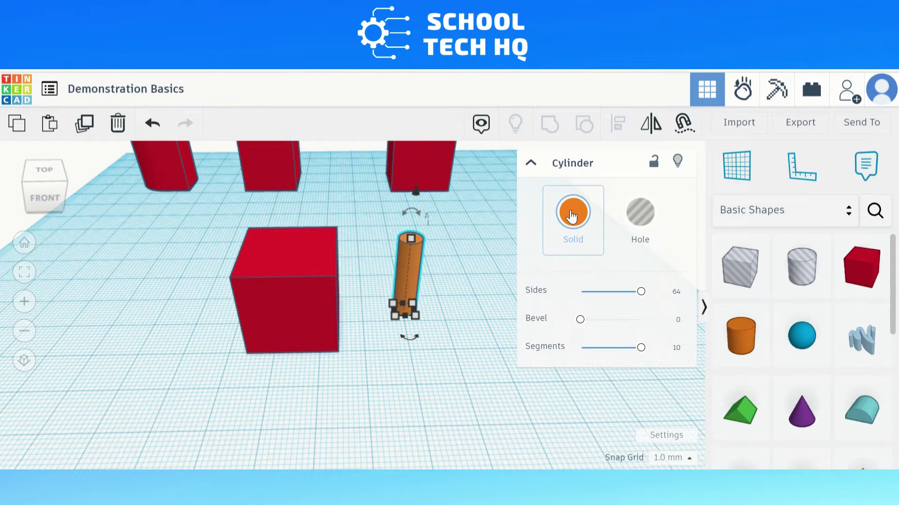
left_click(571, 217)
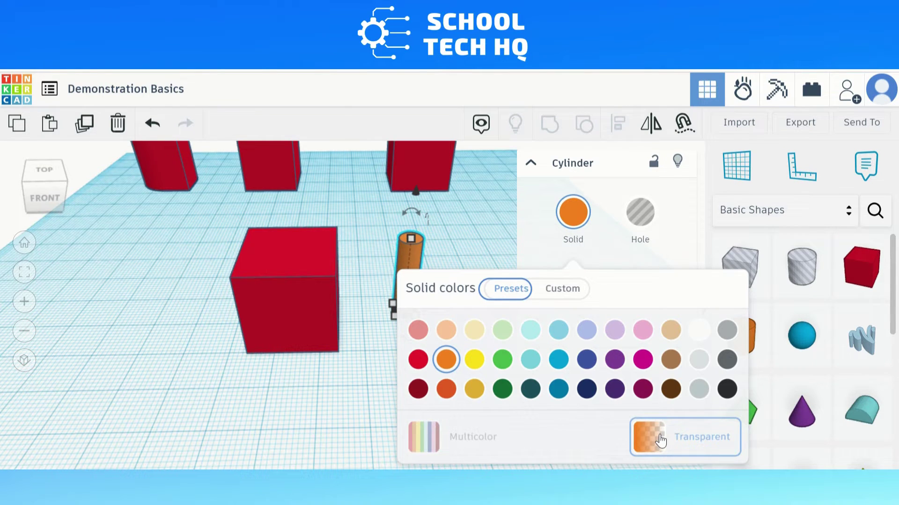
left_click(661, 440)
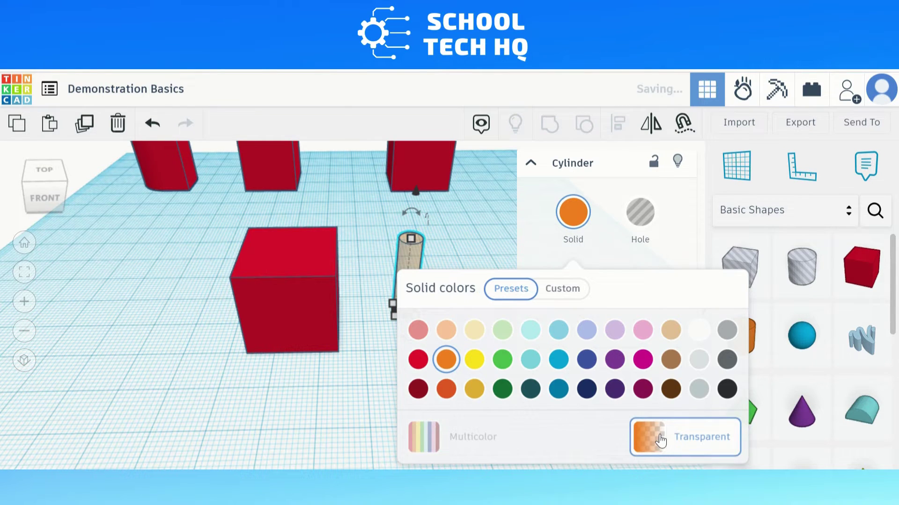
left_click(530, 163)
scroll(431, 300, "up", 2)
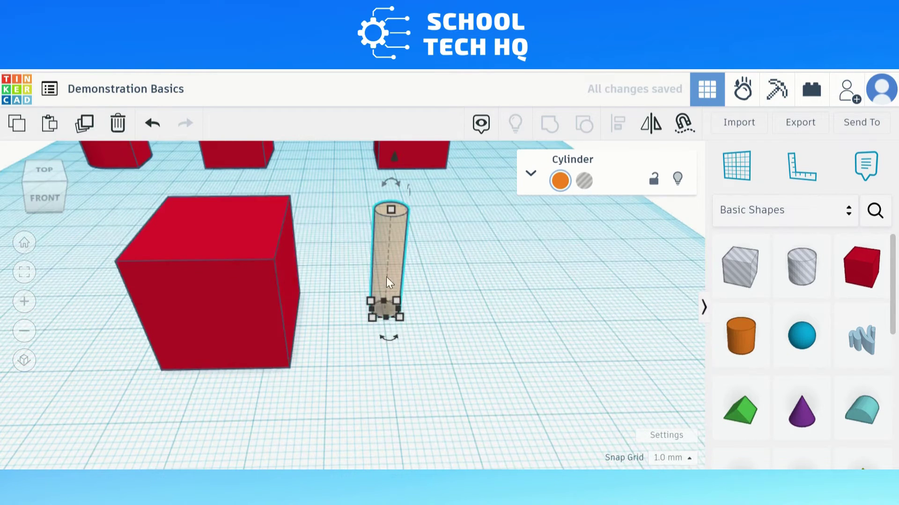
scroll(389, 281, "up", 3)
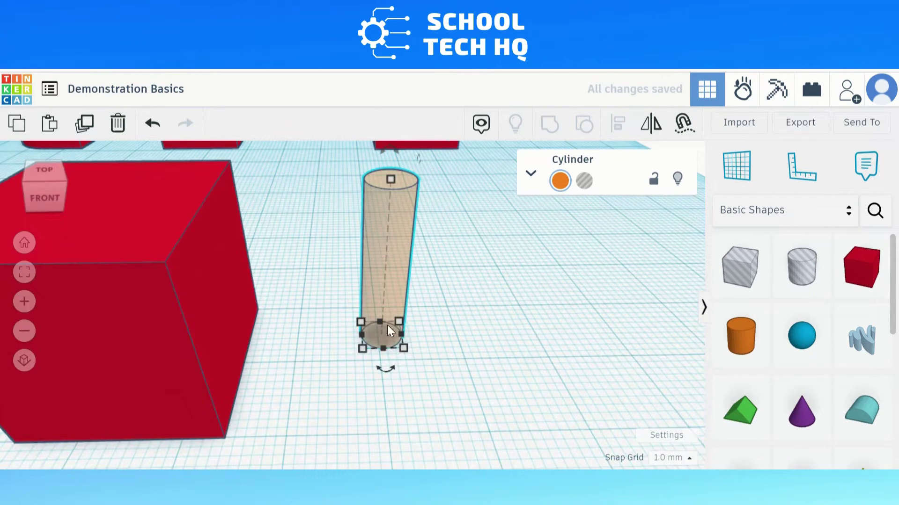
- Drag the cylinder against the red cube's front corner and focus on it
left_click_drag(381, 336, 221, 447)
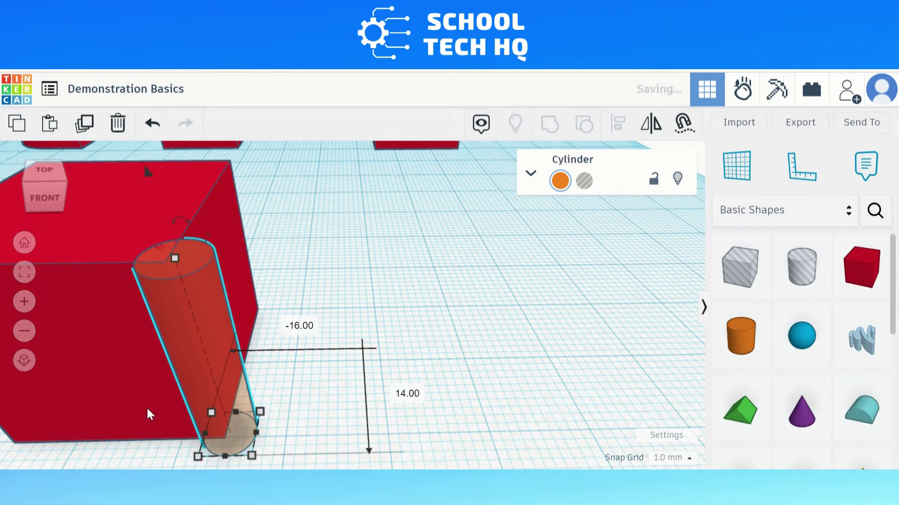
left_click(145, 403)
key("Up")
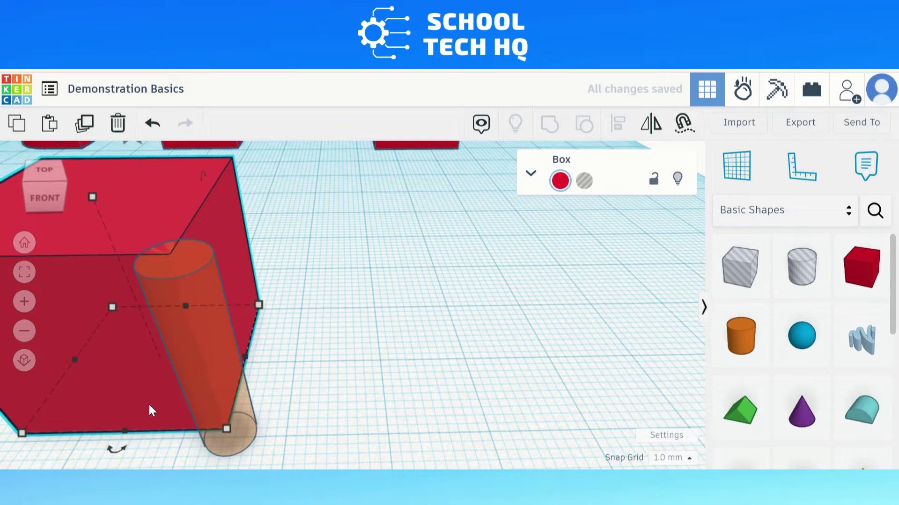
key("Down")
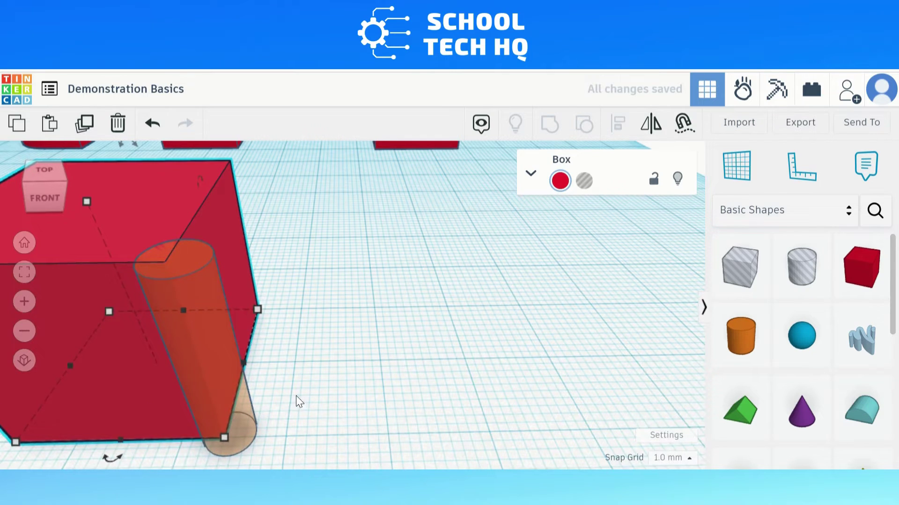
left_click(295, 396)
left_click(238, 430)
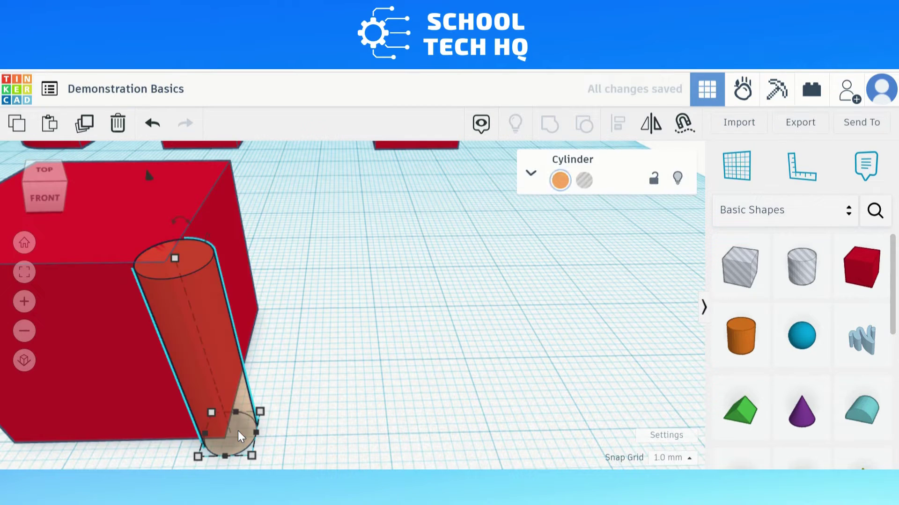
key("f")
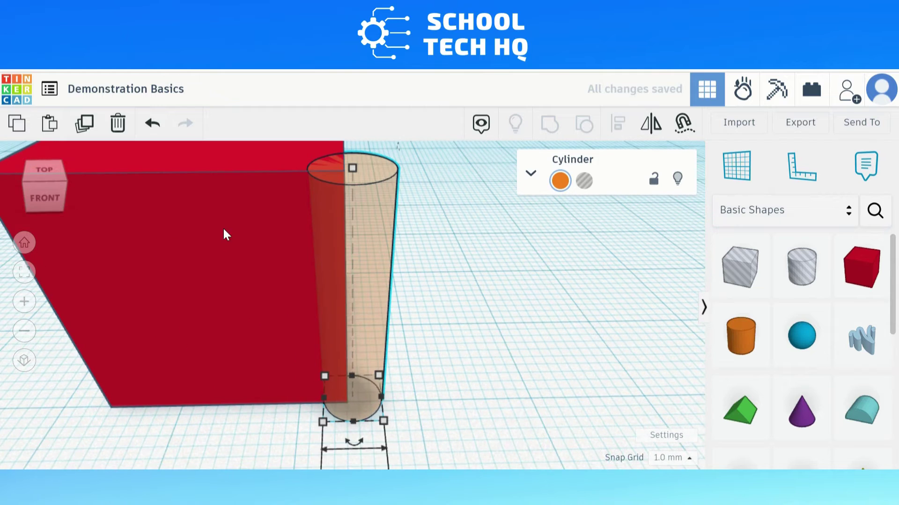
- In Top view, nudge the cylinder with arrow keys toward the cube's vertical corner edge
left_click(50, 169)
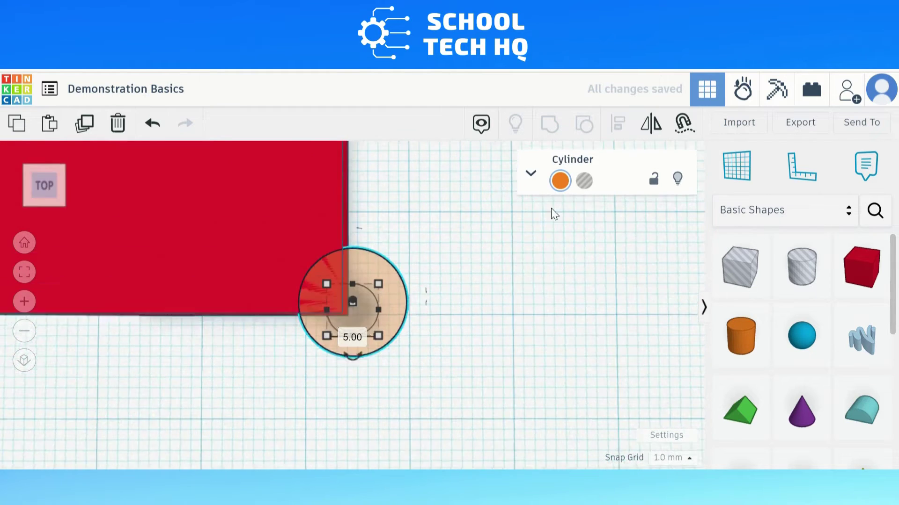
left_click(704, 307)
scroll(448, 316, "up", 4)
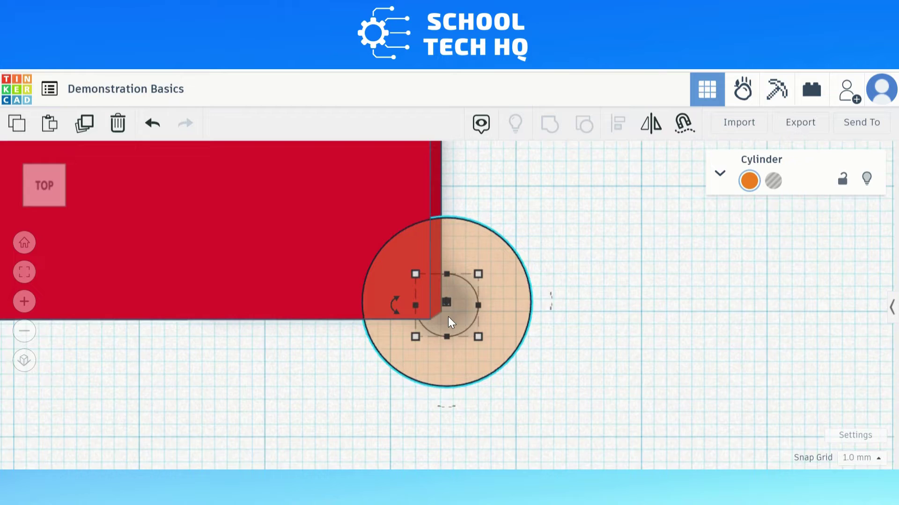
key("Left")
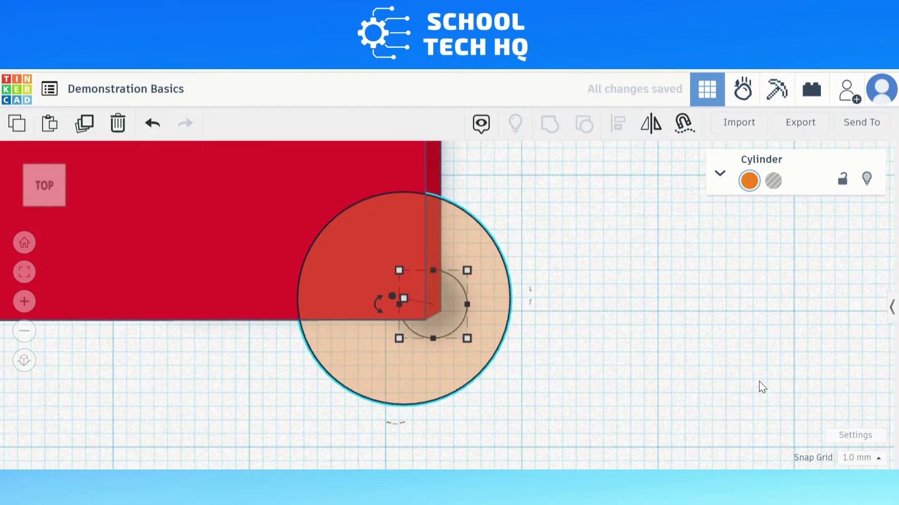
key("Right")
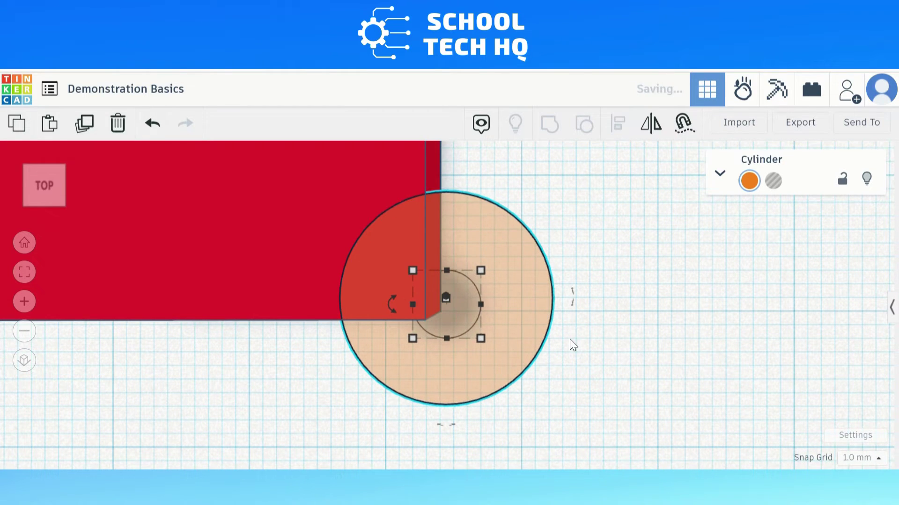
key("Down")
key("Left")
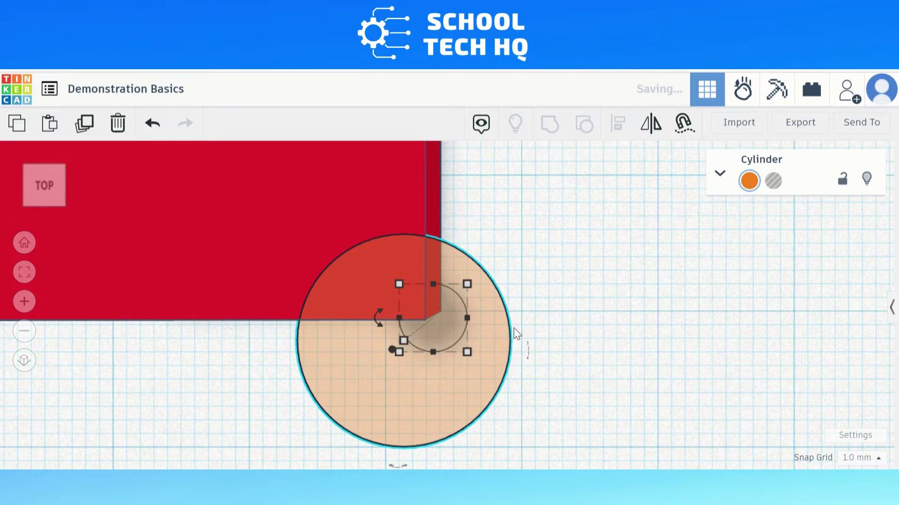
mouse_move(538, 323)
right_mouse_down()
mouse_move(541, 312)
mouse_move(546, 326)
right_mouse_up()
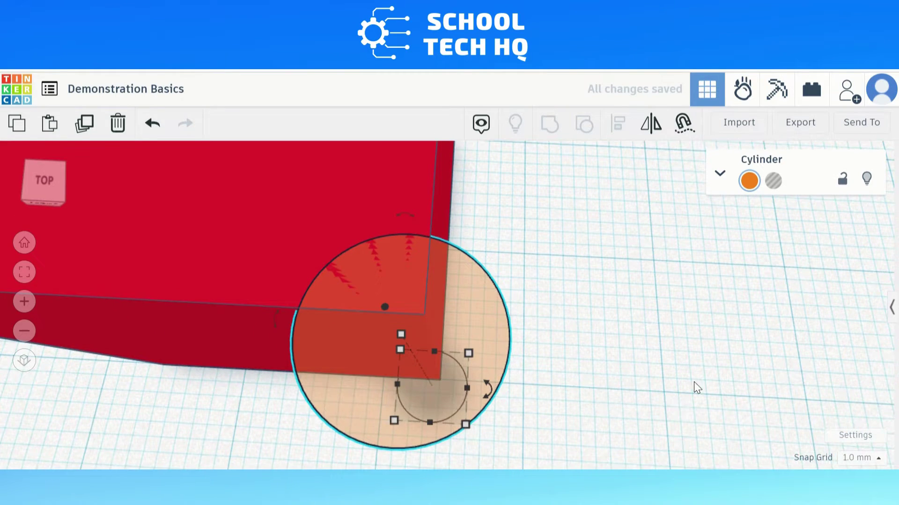
key("Right")
key("Right")
key("Right")
key("Right")
key("Right")
key("Right")
key("Right")
key("Right")
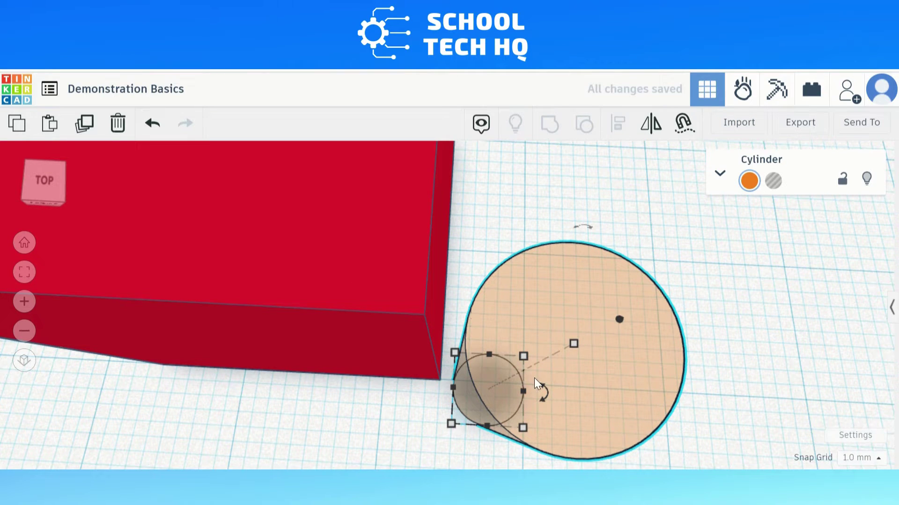
key("Up")
key("Down")
key("Left")
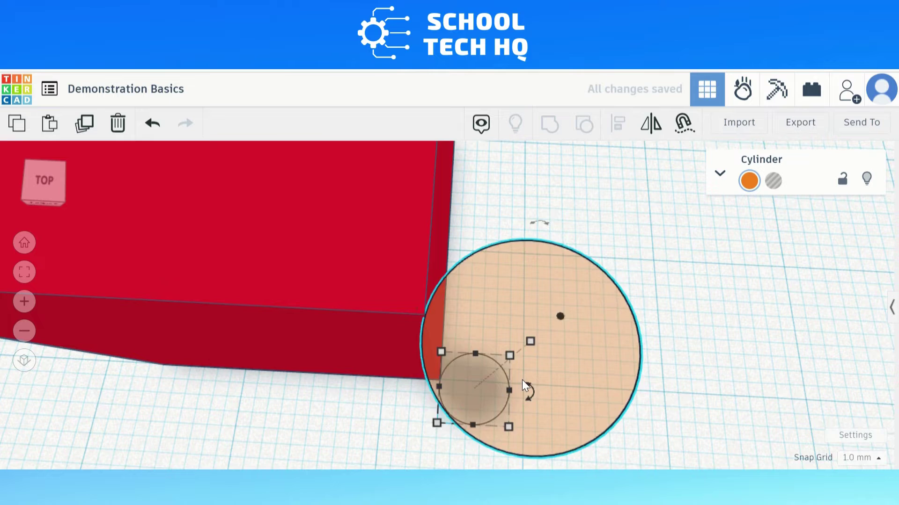
key("shift+Left")
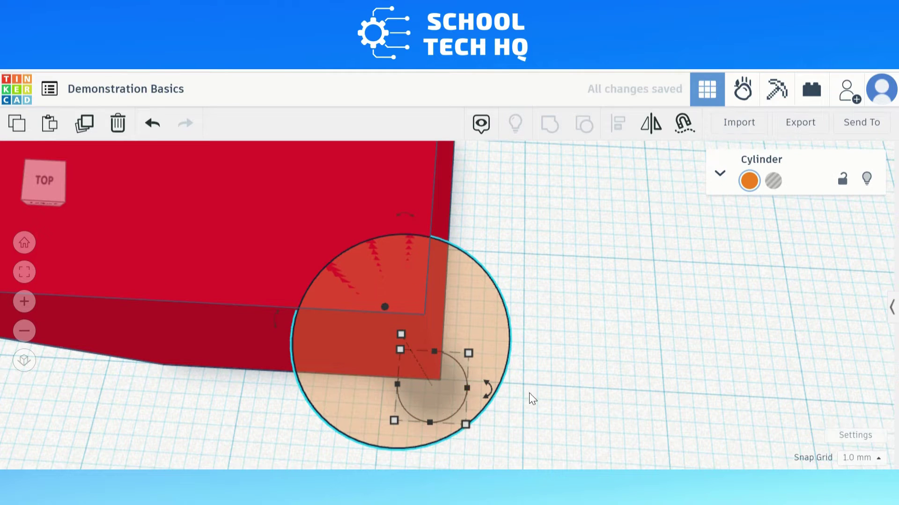
- Set the snap grid to 0.5 mm and centre the cylinder on the cube's corner
left_click(848, 460)
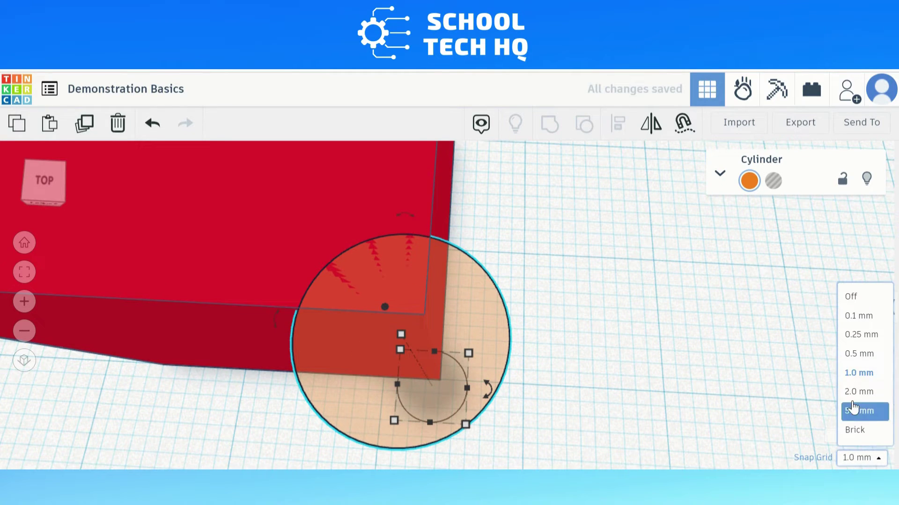
left_click(861, 353)
left_click_drag(490, 389, 510, 391)
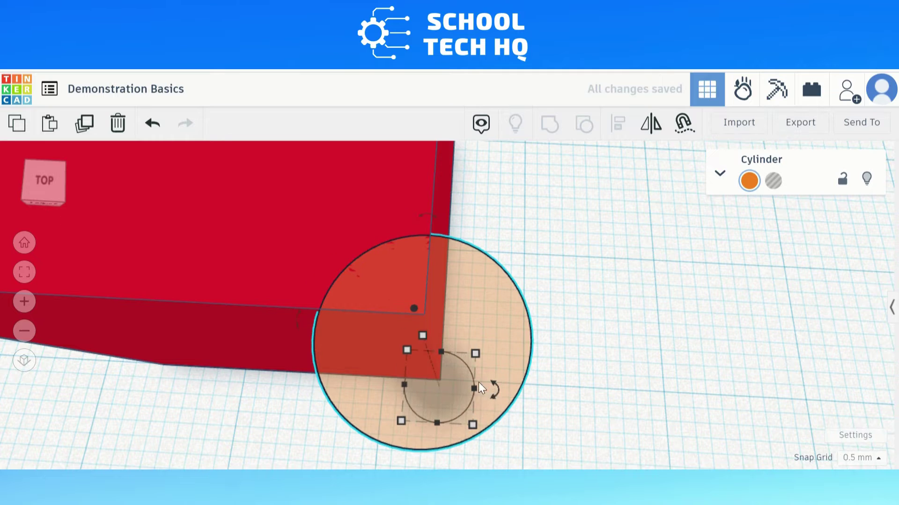
key("Up")
key("ctrl+Home")
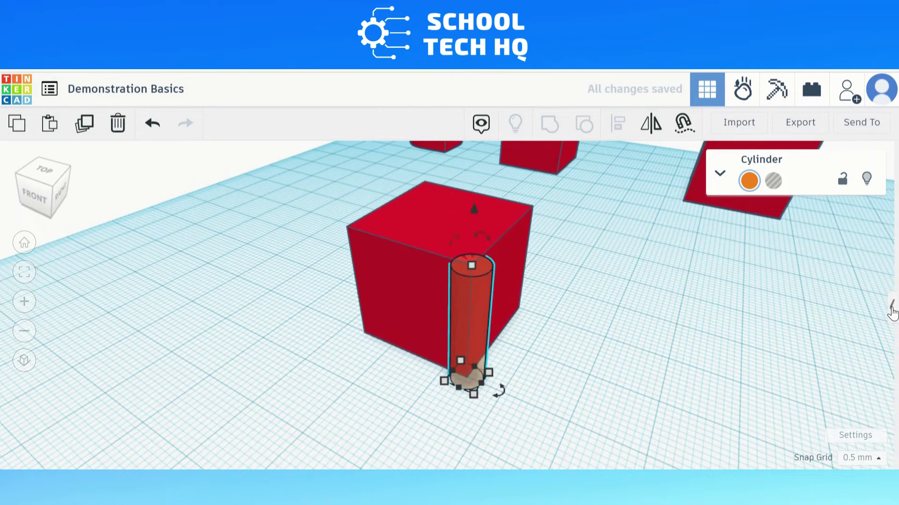
- Add a new red box, set its side to 5 mm, and drag it against the cube
left_click(890, 311)
left_click_drag(849, 286, 550, 349)
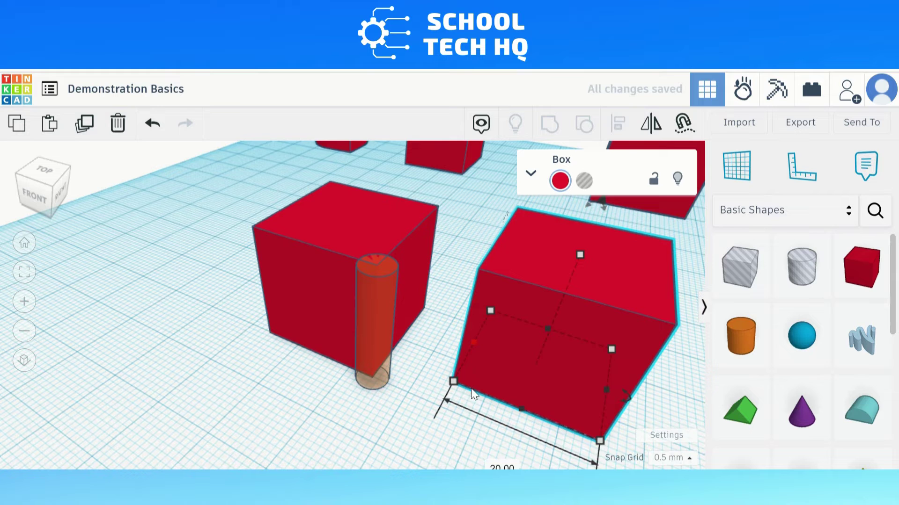
scroll(545, 383, "down", 4)
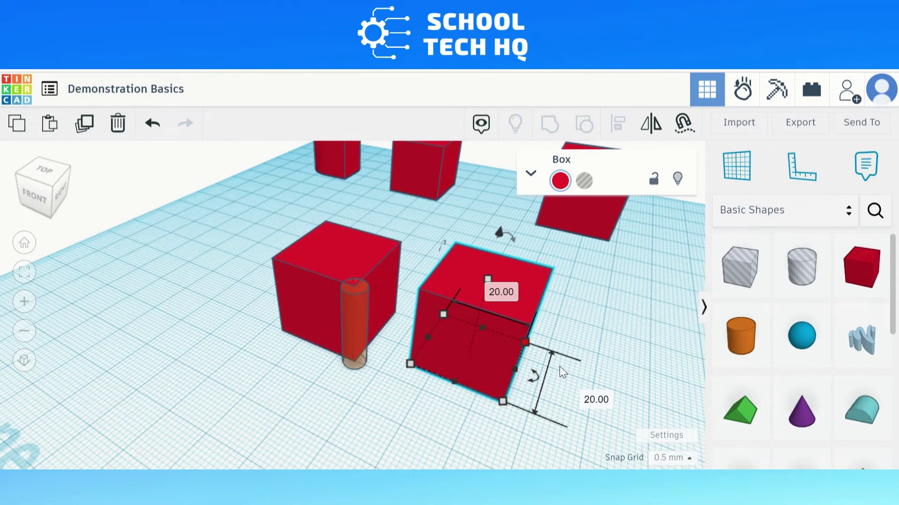
left_click(592, 398)
type("5")
key("Return")
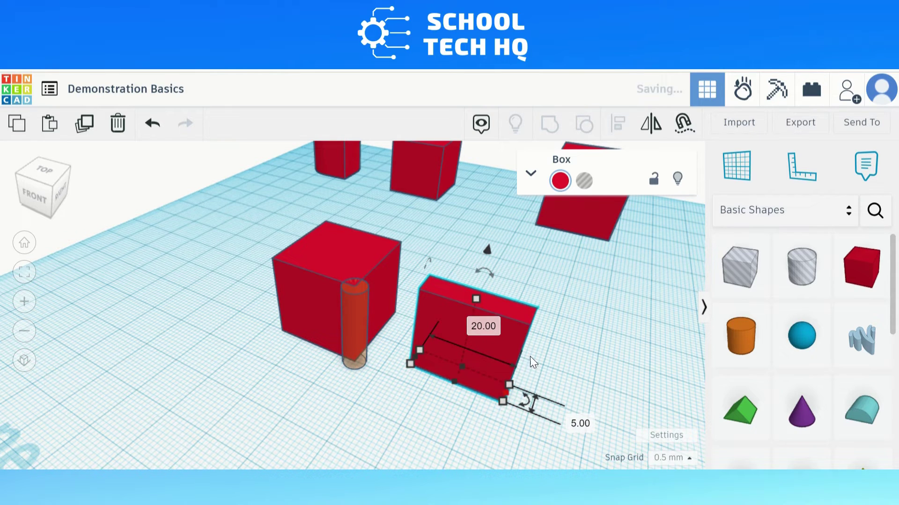
left_click_drag(496, 348, 324, 320)
- Undo the last two changes to the thin red box
scroll(325, 303, "up", 2)
scroll(326, 305, "up", 3)
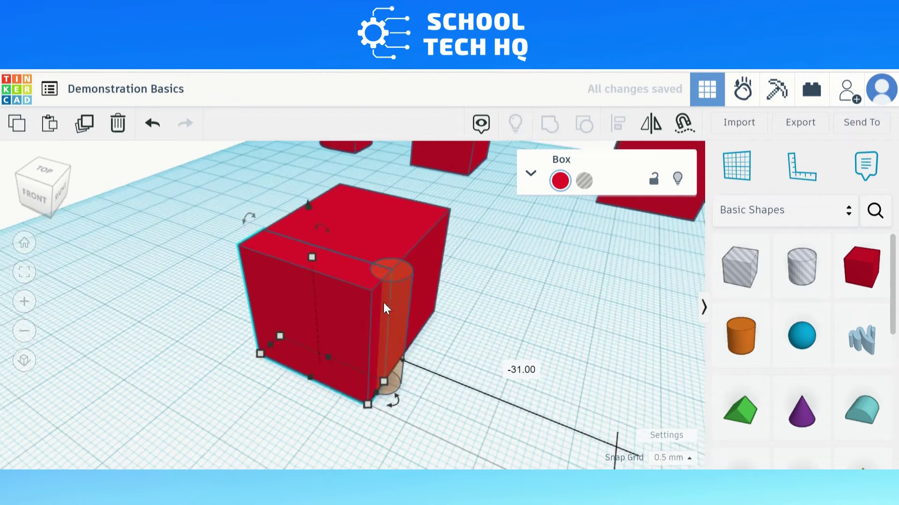
left_click(702, 307)
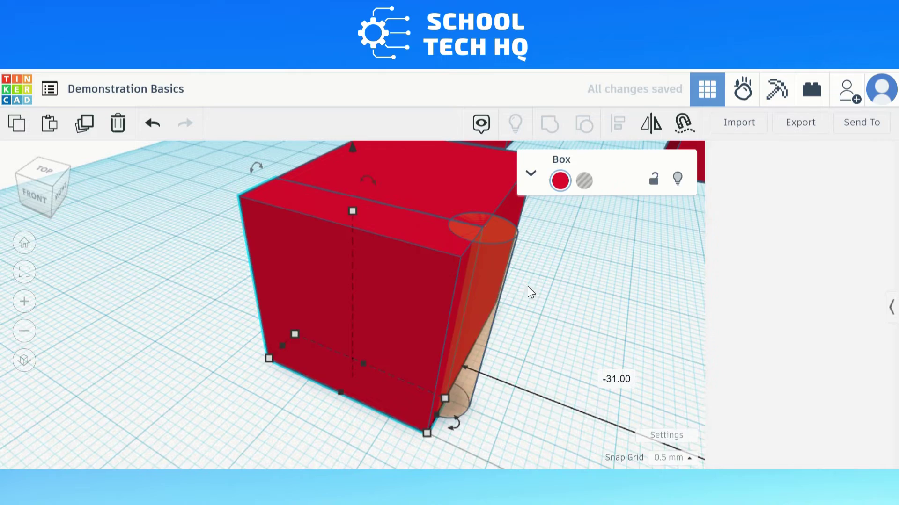
scroll(346, 241, "down", 3)
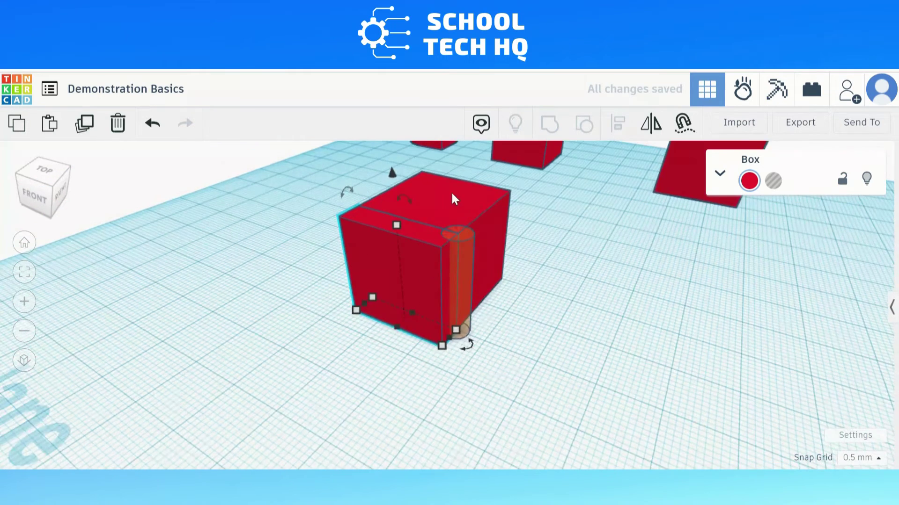
scroll(447, 182, "up", 5)
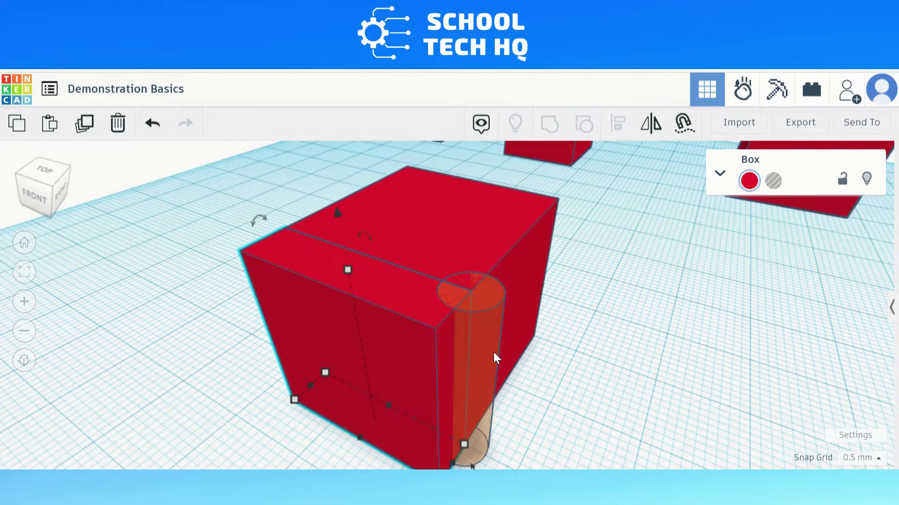
key("ctrl+z")
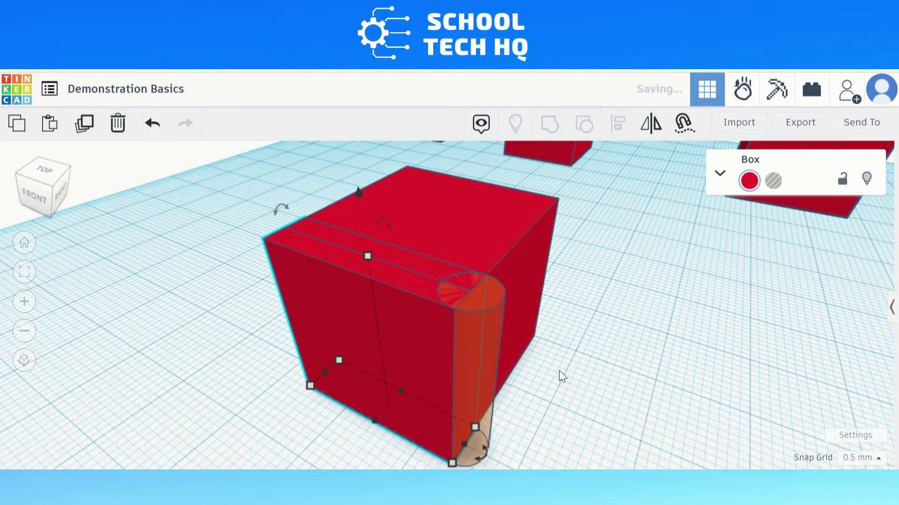
key("ctrl+z")
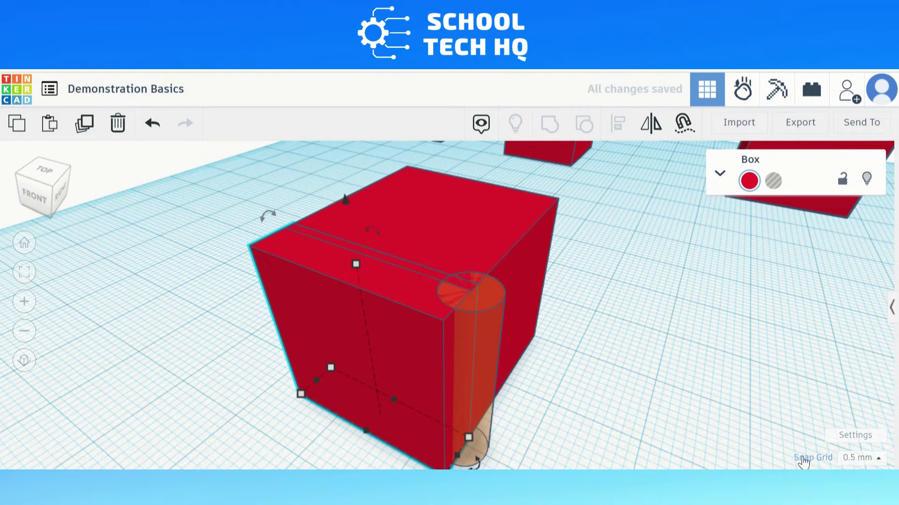
- Switch the snap grid to 1.0 mm, then back to 0.5 mm
left_click(848, 457)
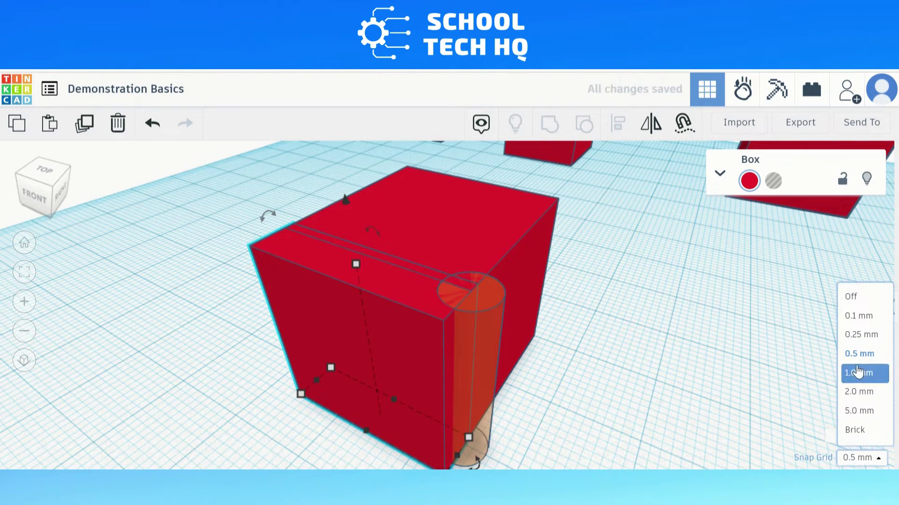
left_click(858, 373)
left_click(861, 459)
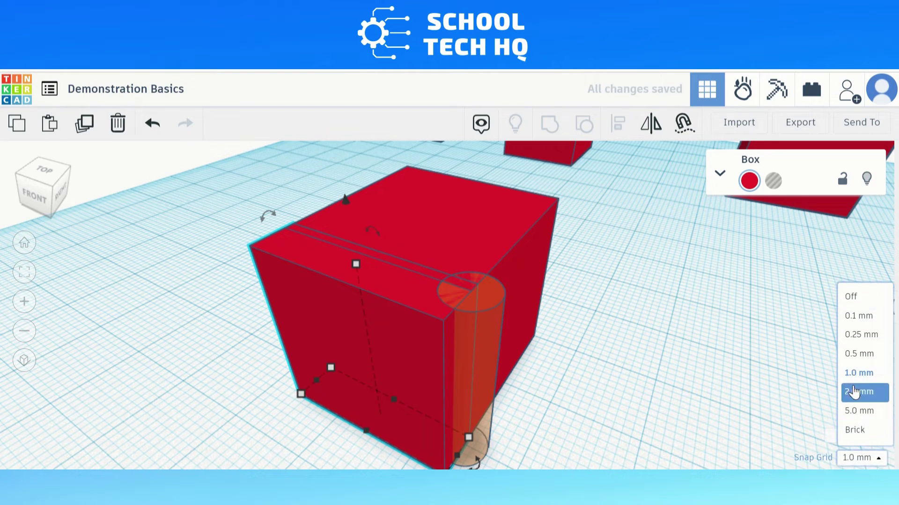
left_click(859, 354)
- Nudge the red slab back against the cylinder and duplicate it
key("Up")
key("Up")
key("Up")
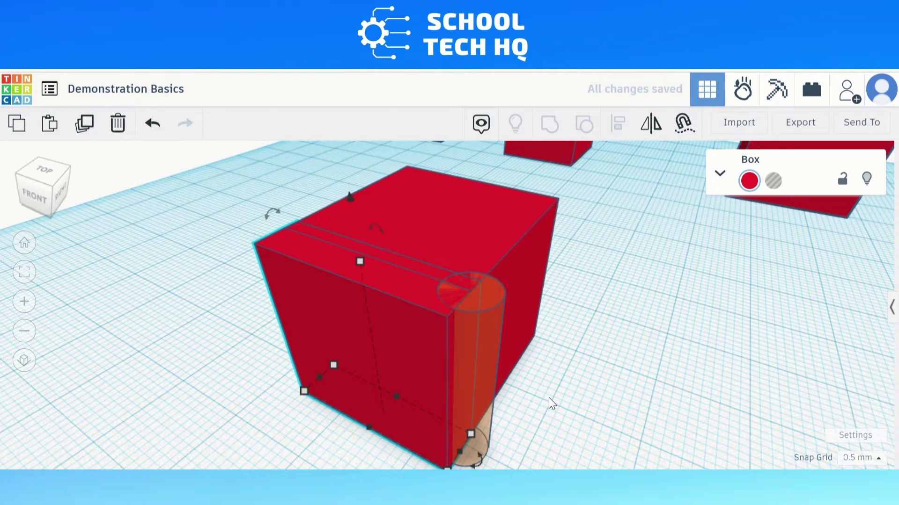
scroll(442, 330, "up", 5)
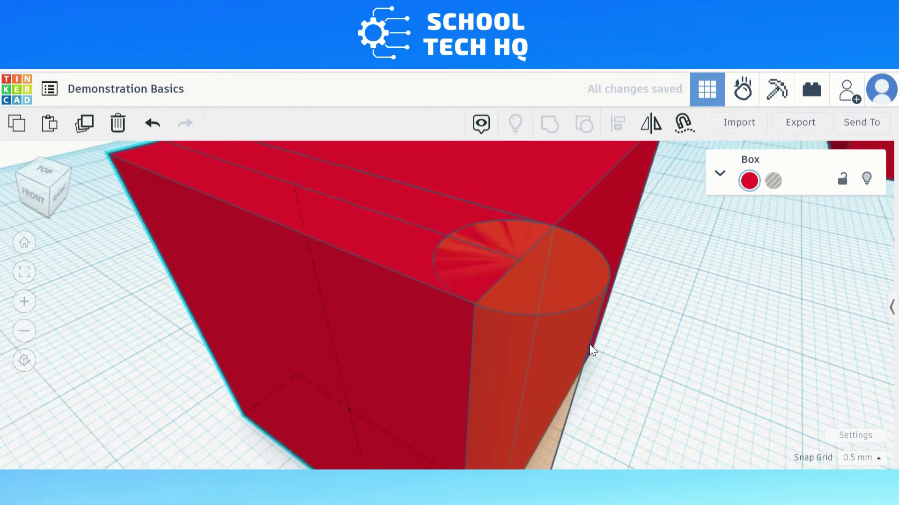
scroll(608, 345, "up", 2)
scroll(633, 347, "down", 3)
scroll(618, 354, "down", 3)
scroll(612, 362, "up", 2)
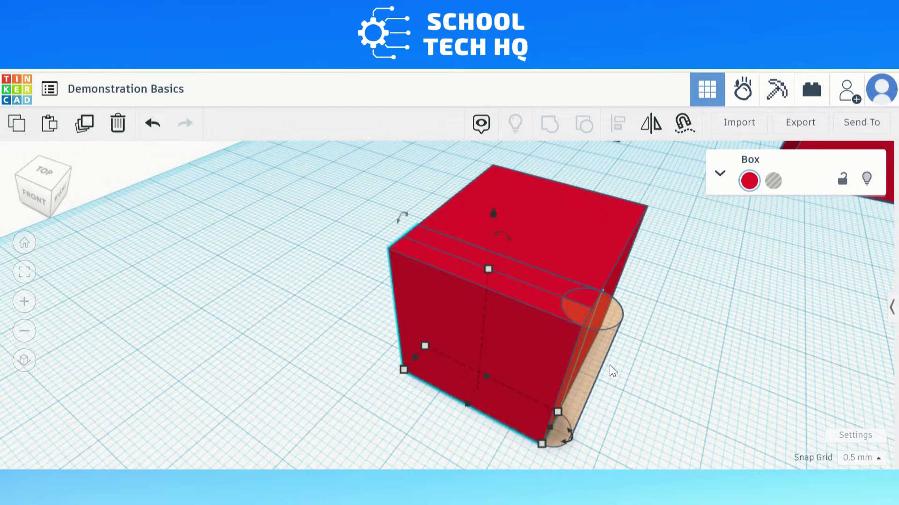
key("ctrl+d")
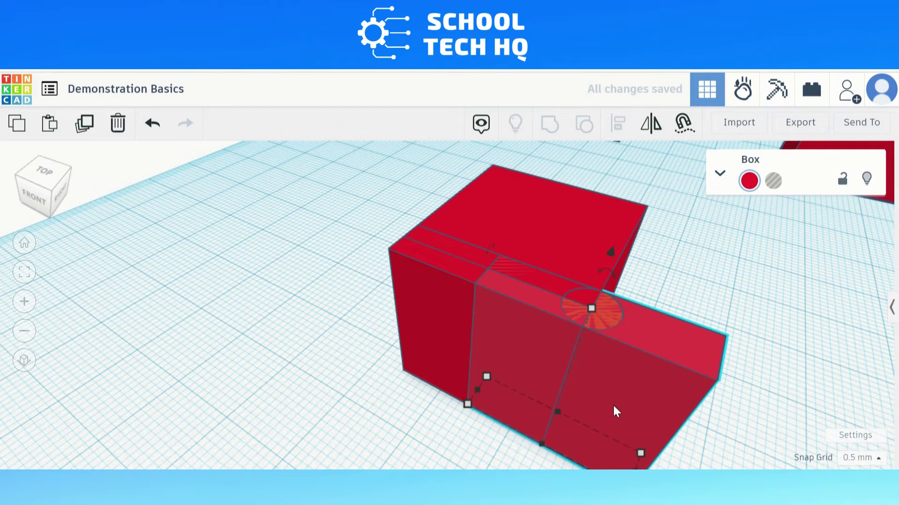
- Rotate the copied slab -45° and nudge it into the cube's corner beside the post
right_click_drag(369, 344, 540, 329)
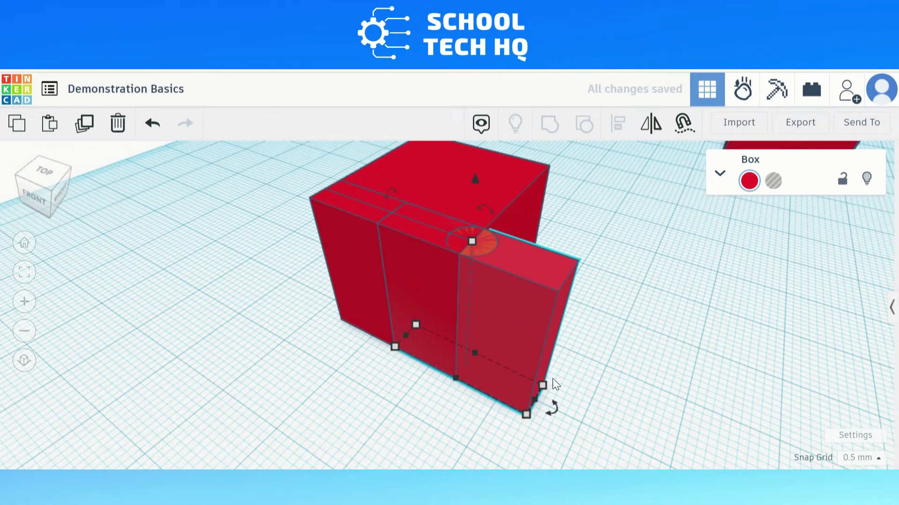
left_click_drag(548, 413, 396, 440)
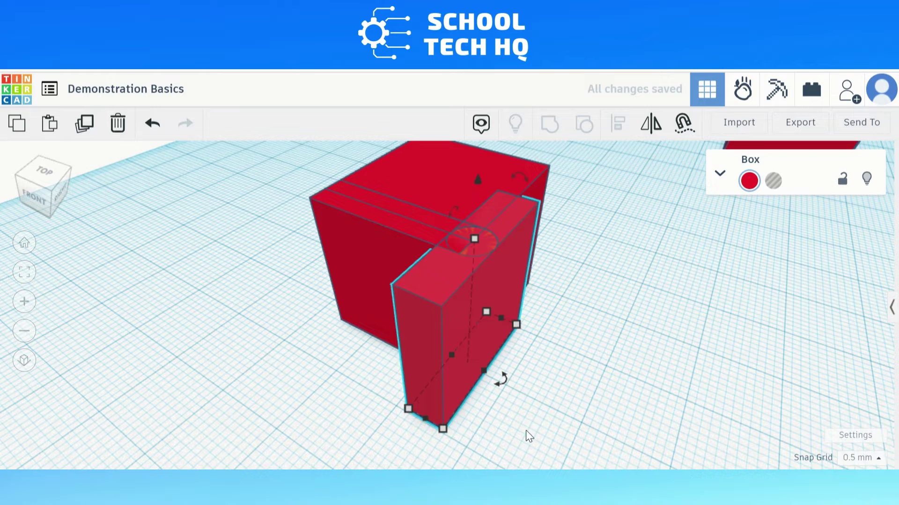
key("shift+Up")
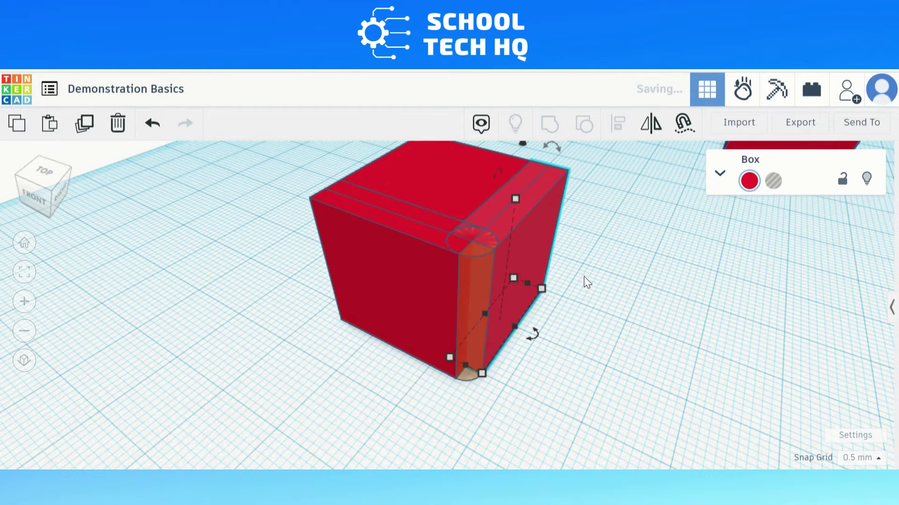
scroll(552, 285, "down", 2)
scroll(238, 268, "down", 2)
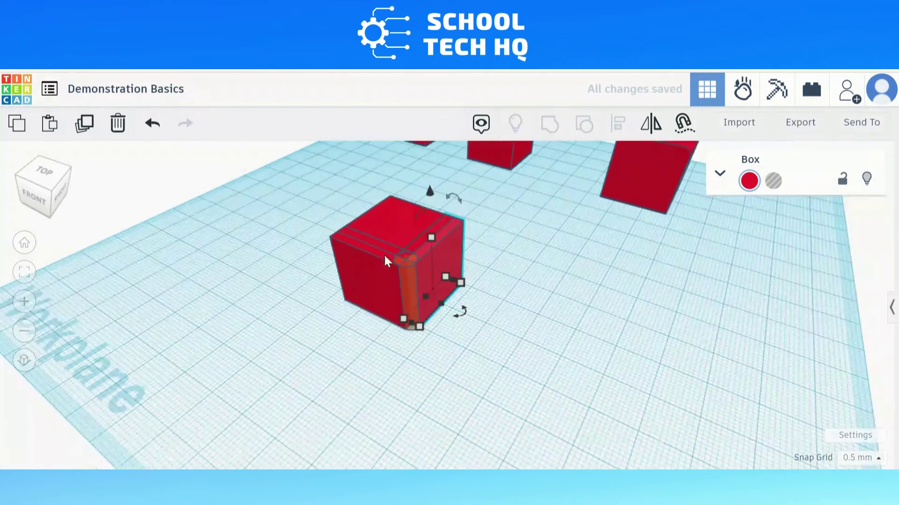
scroll(392, 219, "up", 2)
- Select the cube, both slabs and the cylinder, and group them
left_click_drag(301, 210, 500, 319)
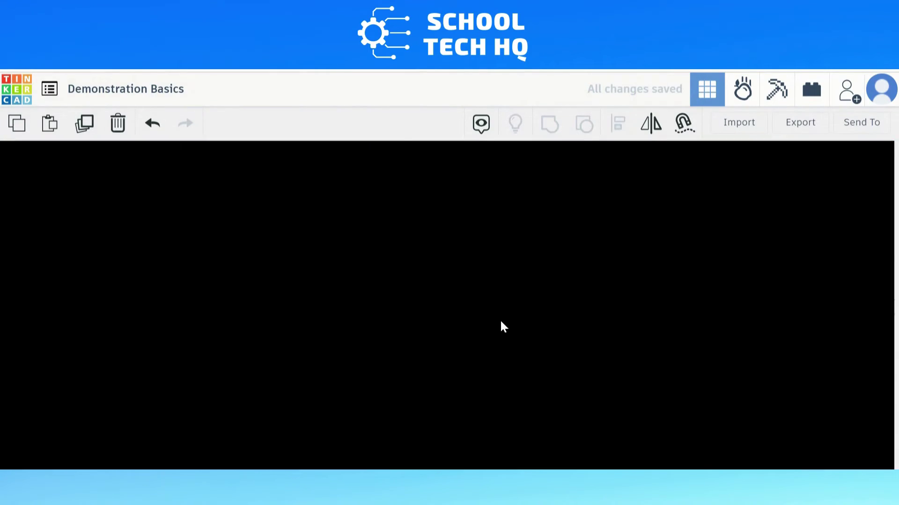
left_click(551, 125)
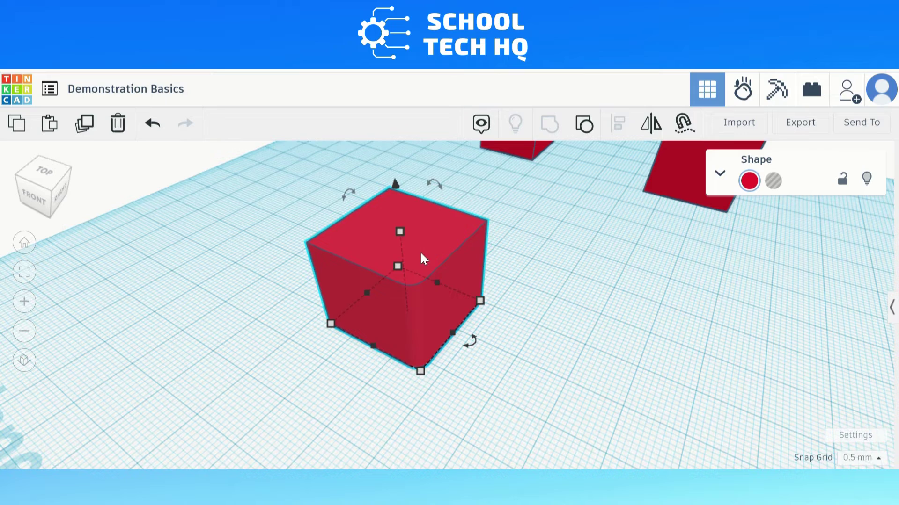
- Move the rounded cube back across the workplane to sit with the other shapes
right_click_drag(479, 266, 582, 209)
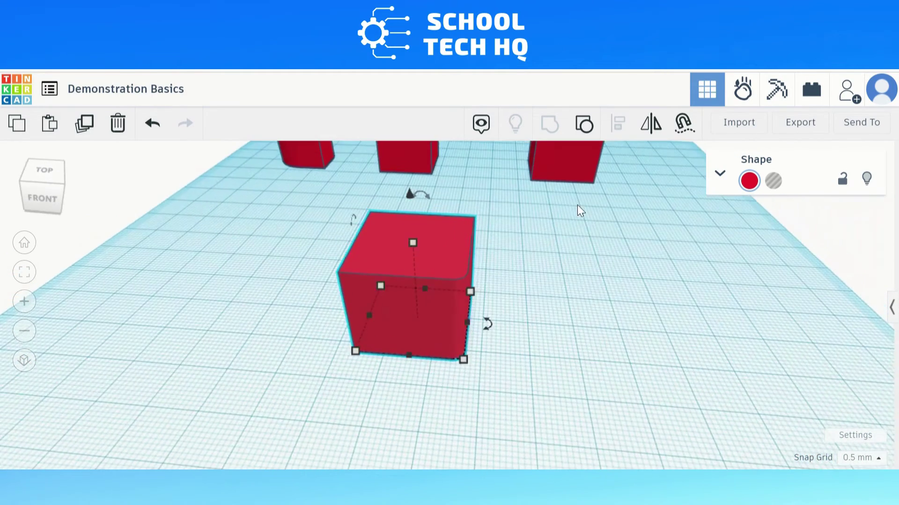
scroll(517, 241, "up", 5)
left_click_drag(487, 267, 464, 237)
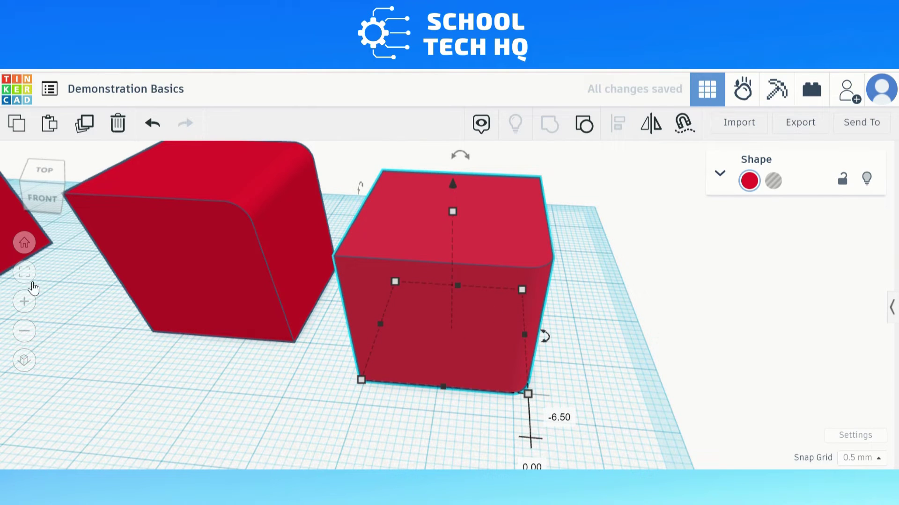
- Place a new red box and an orange cylinder on the workplane from Basic Shapes
left_click(25, 243)
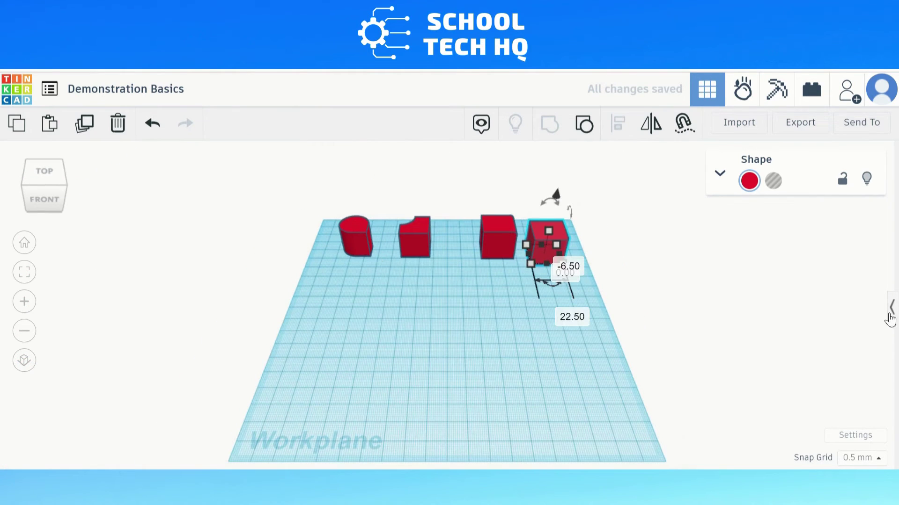
left_click(890, 310)
left_click_drag(861, 276, 338, 336)
left_click_drag(739, 337, 382, 335)
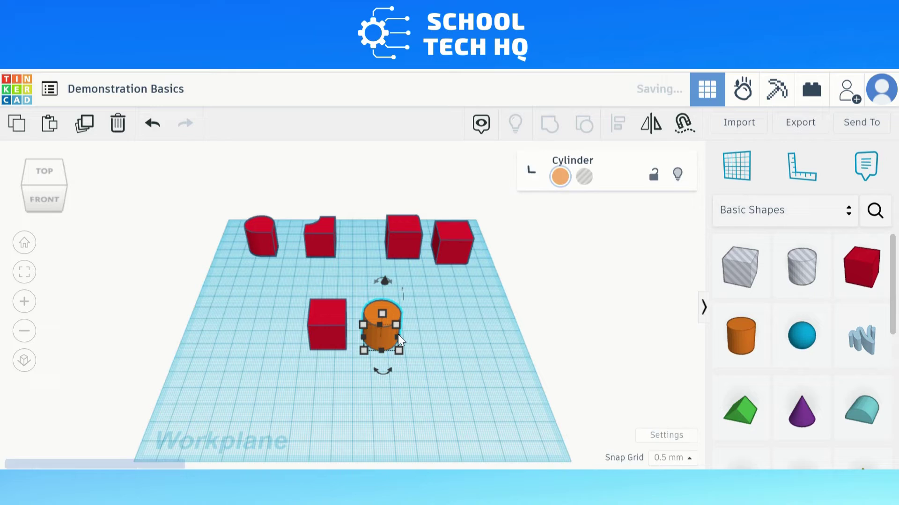
- Add a second red box beside the cylinder and shift the left box slightly left
scroll(351, 319, "up", 2)
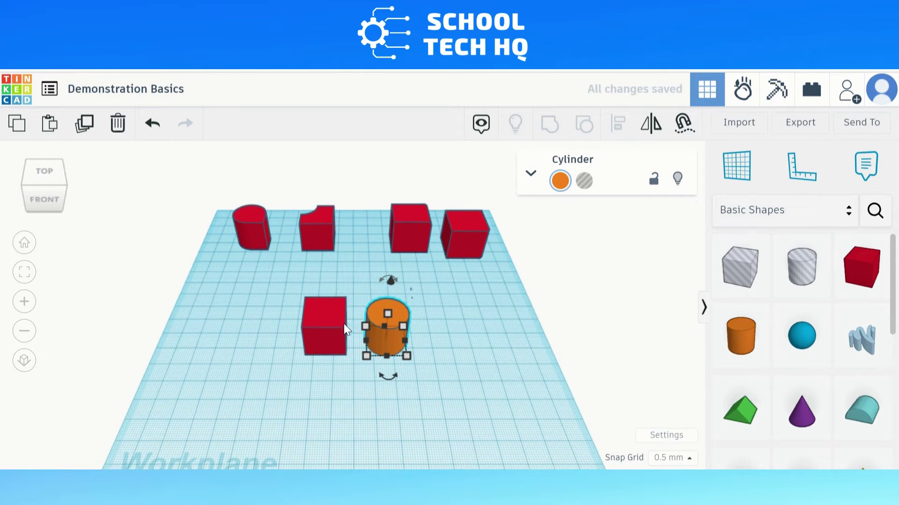
scroll(347, 360, "up", 3)
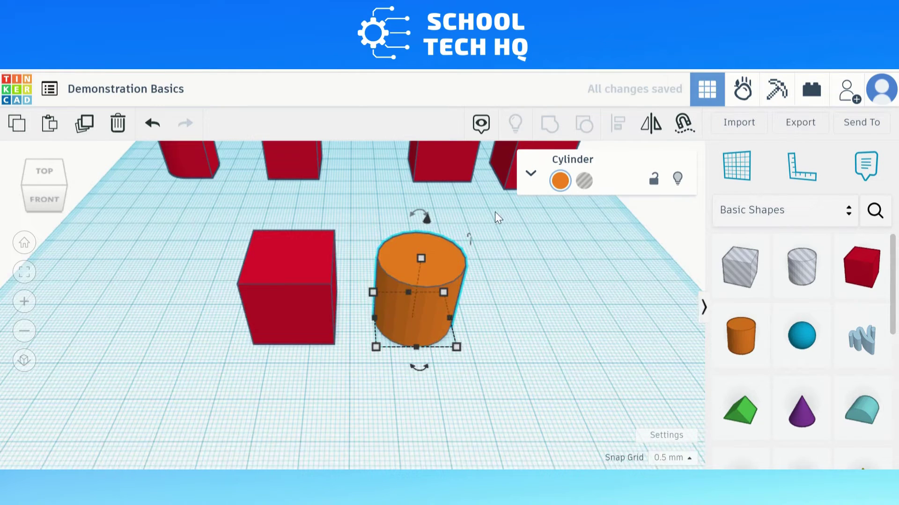
left_click_drag(858, 273, 527, 312)
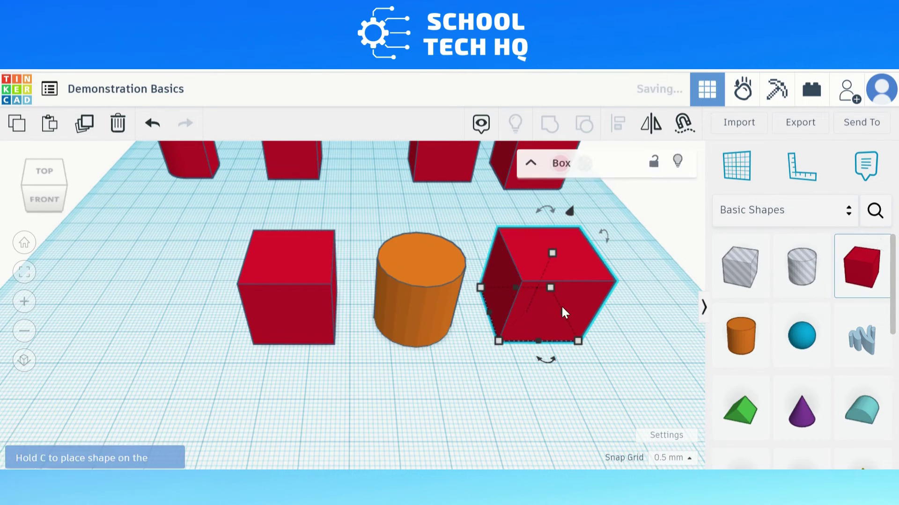
left_click_drag(279, 314, 299, 312)
left_click(608, 320)
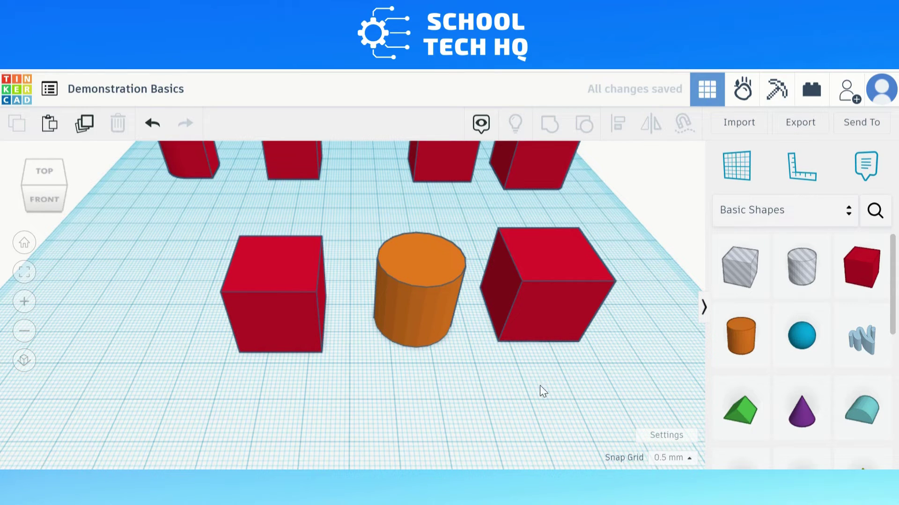
- Give the cylinder 64 sides and 10 segments
scroll(652, 347, "up", 5)
left_click(703, 307)
left_click(504, 322)
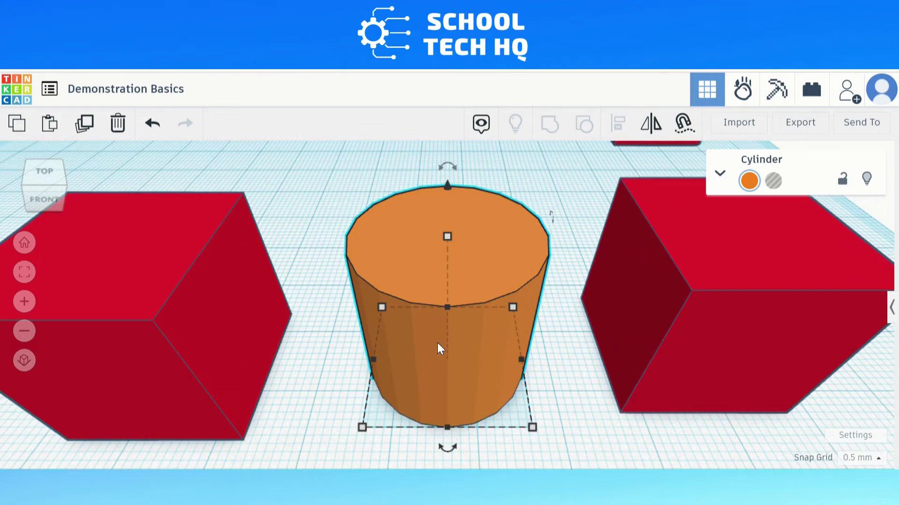
scroll(442, 337, "up", 2)
scroll(480, 312, "down", 4)
left_click(719, 174)
left_click_drag(779, 295, 855, 295)
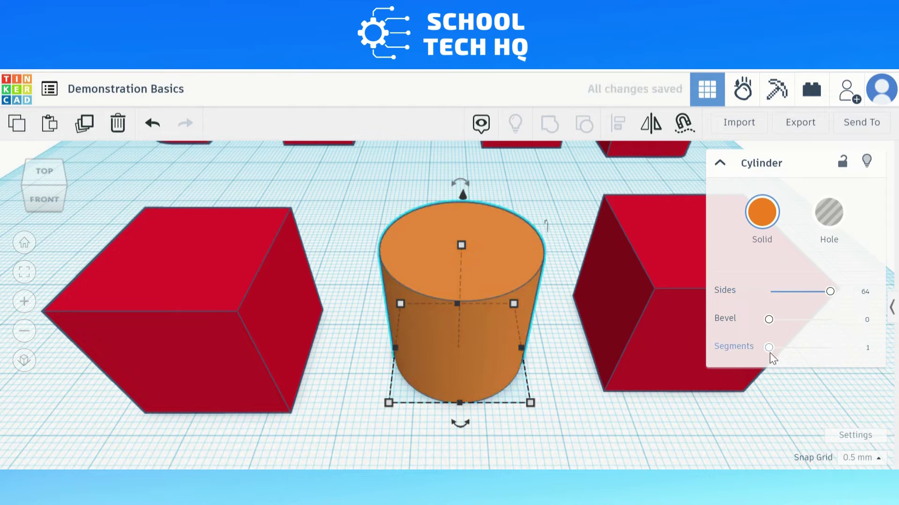
left_click_drag(769, 348, 852, 351)
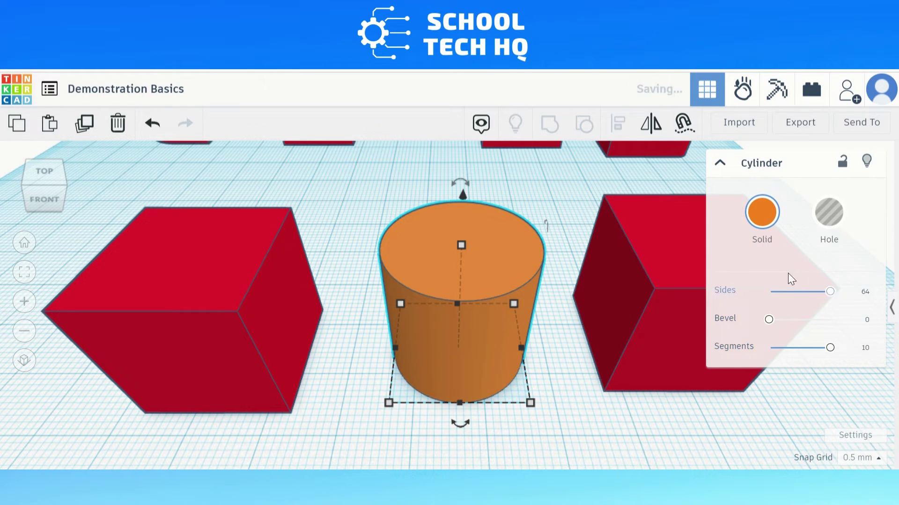
left_click(720, 163)
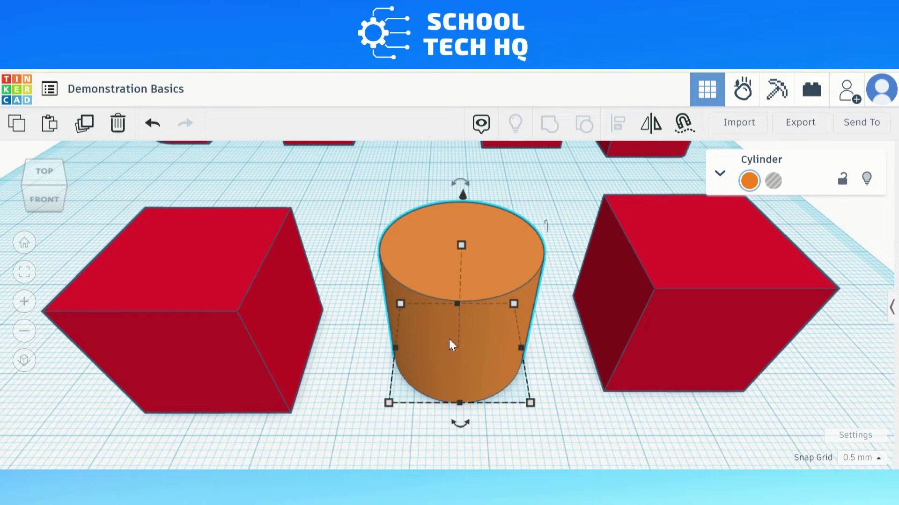
- Switch the cylinder to a Hole and position it over one corner of the red box
left_click(773, 181)
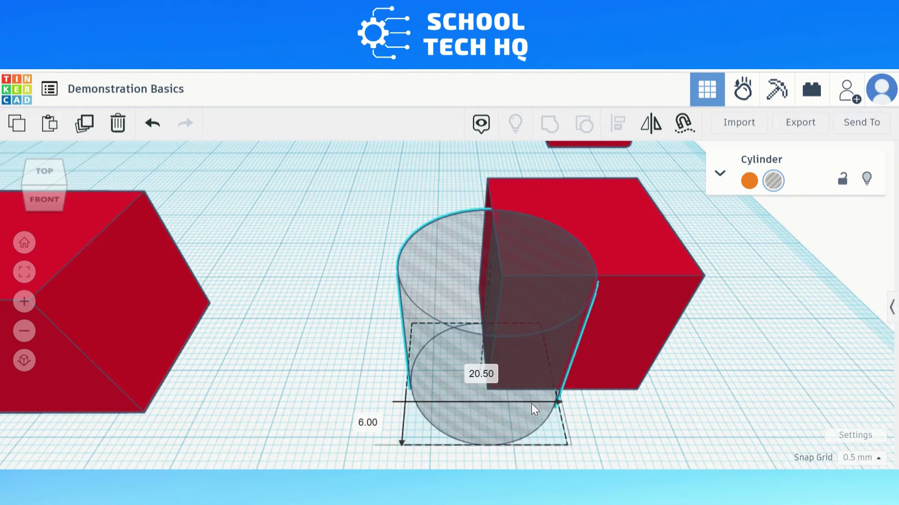
left_click_drag(532, 409, 544, 424)
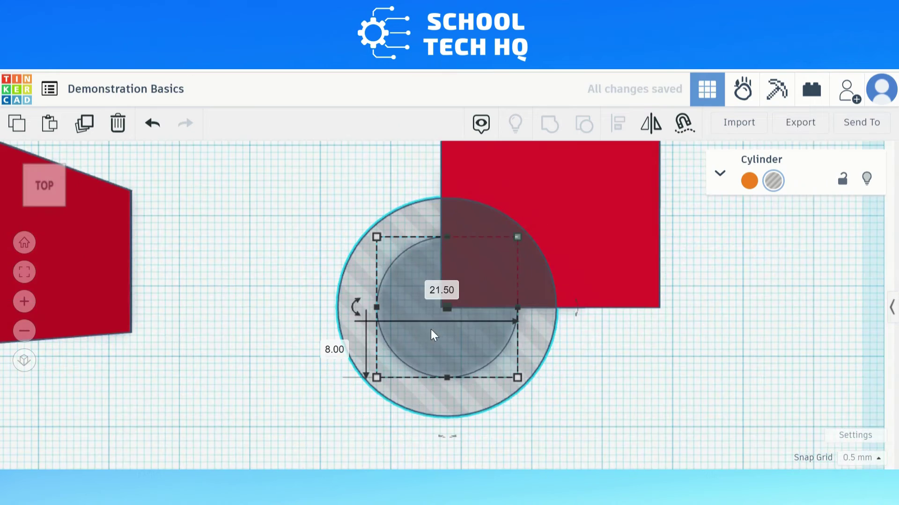
scroll(430, 329, "up", 3)
right_click_drag(458, 333, 485, 342)
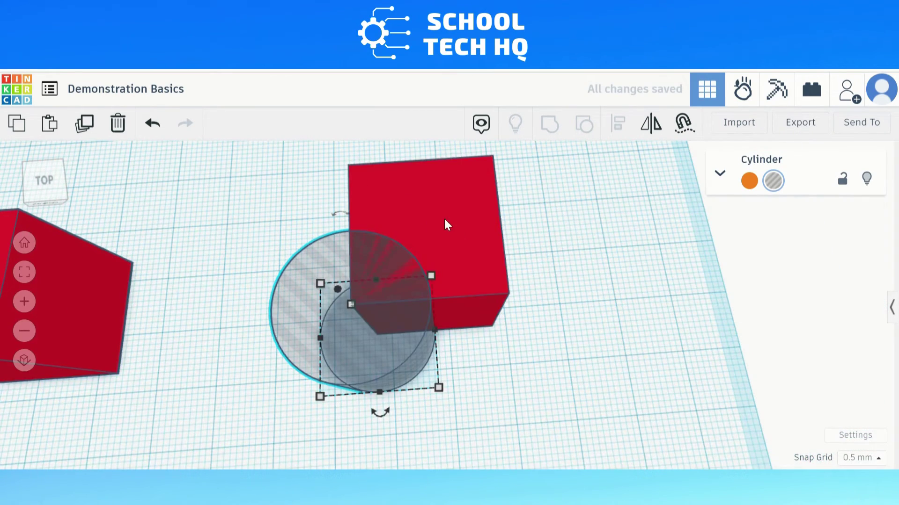
- Group the cylinder hole with the red box to carve a concave quarter-round corner
left_click(468, 220, "shift")
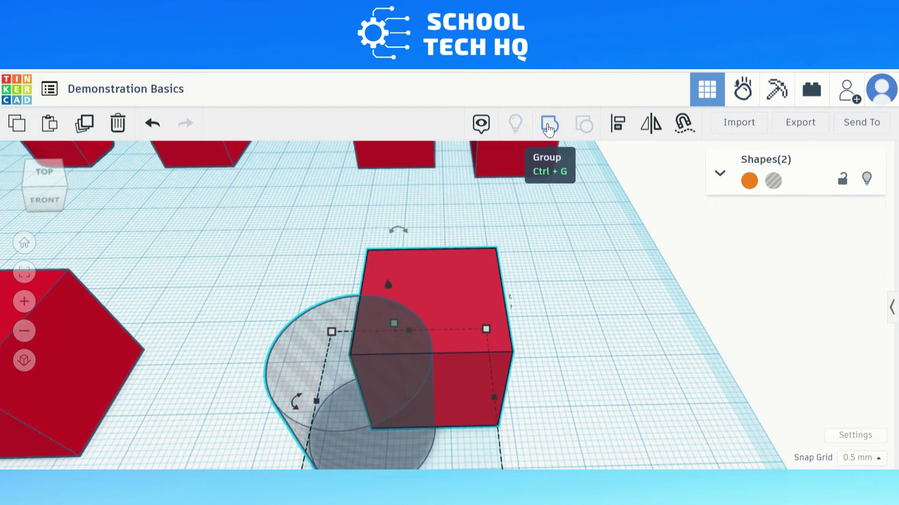
left_click(550, 123)
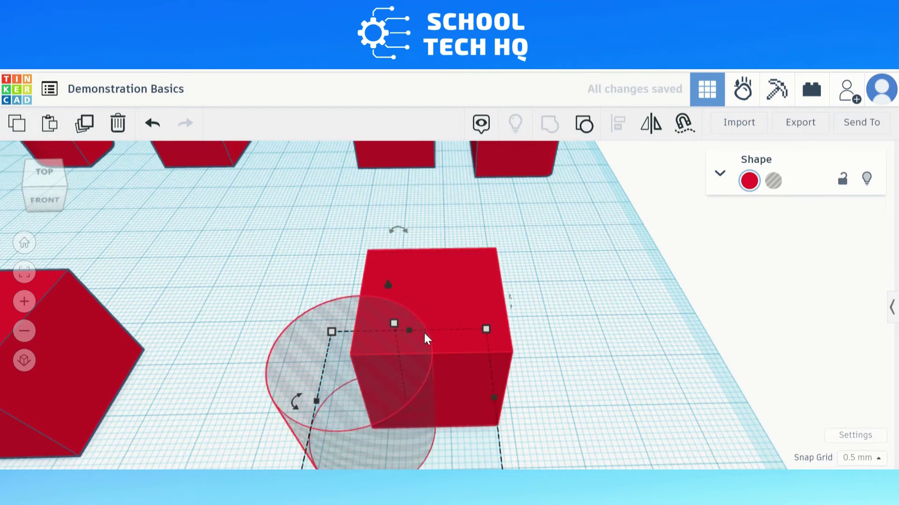
scroll(329, 401, "up", 3)
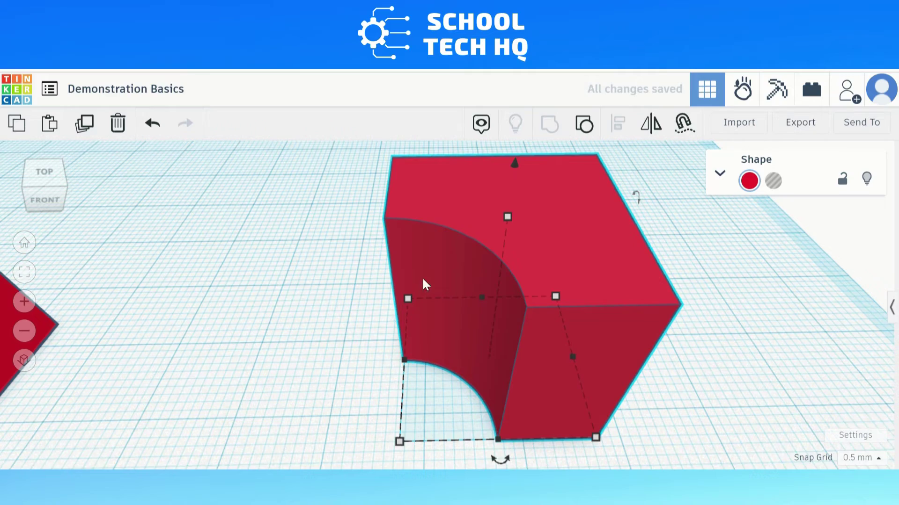
mouse_move(469, 346)
right_mouse_down()
mouse_move(550, 331)
mouse_move(568, 345)
mouse_move(342, 348)
mouse_move(470, 353)
right_mouse_up()
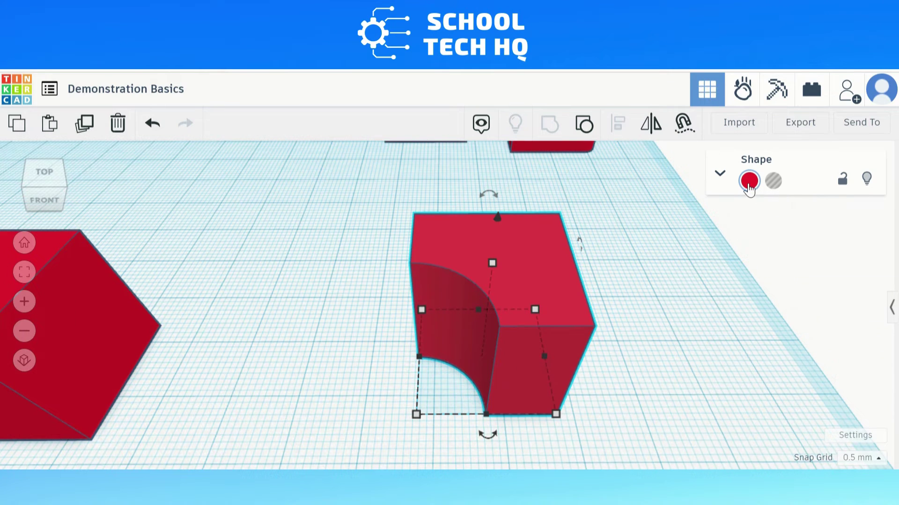
- Convert the notched box into a hole shape and slide it left toward the red cube
left_click(773, 186)
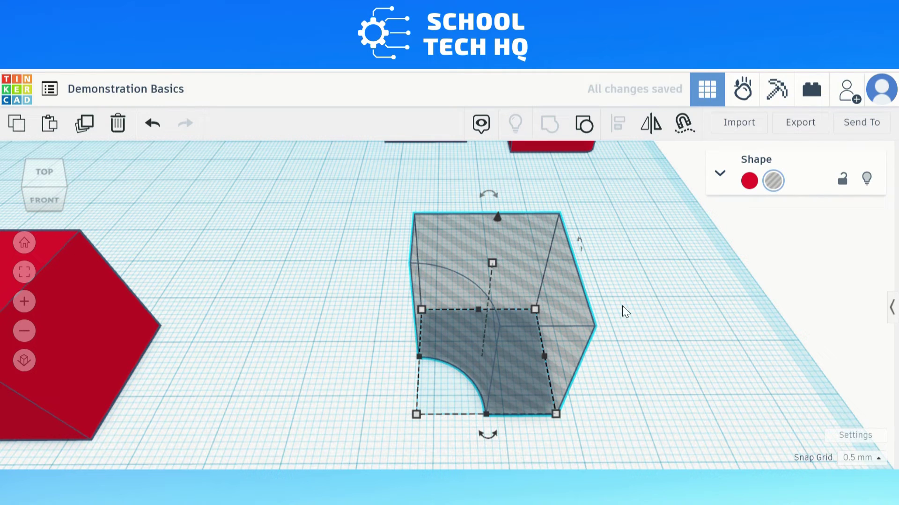
left_click_drag(596, 323, 513, 349)
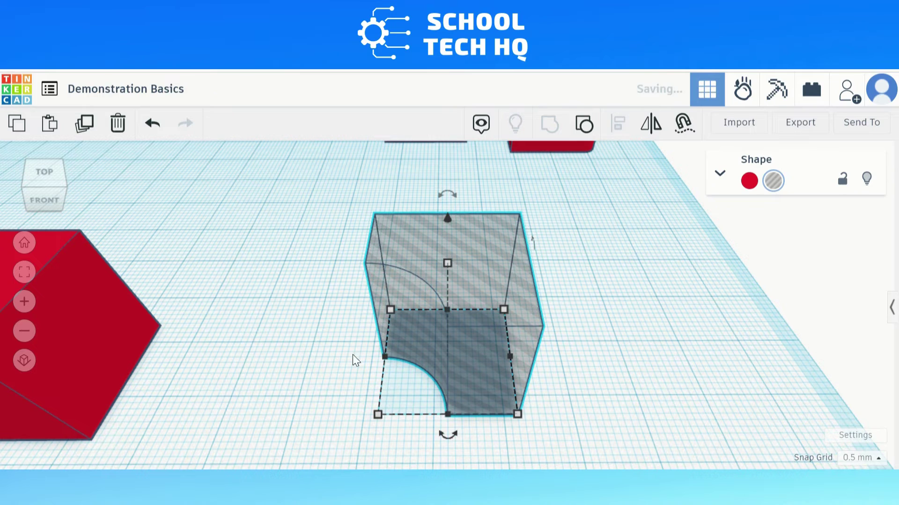
mouse_move(320, 362)
right_mouse_down()
mouse_move(338, 358)
mouse_move(324, 363)
right_mouse_up()
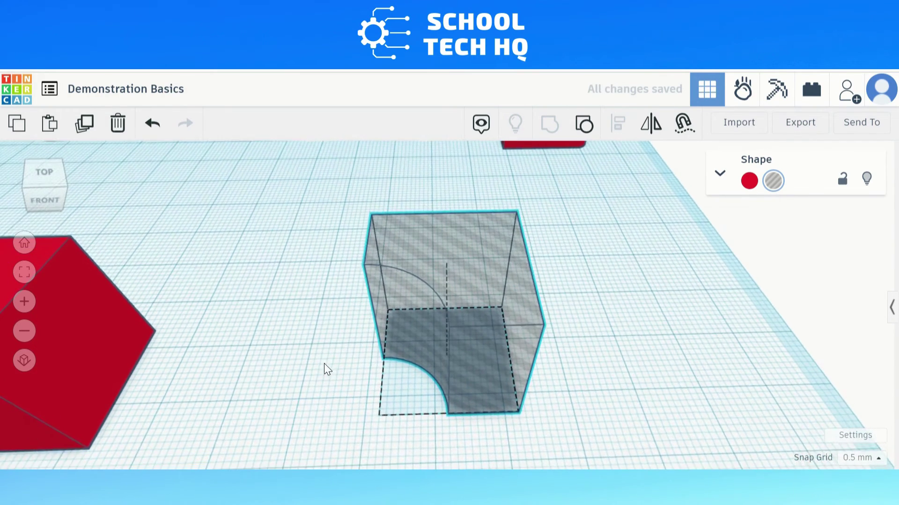
left_click_drag(451, 352, 301, 322)
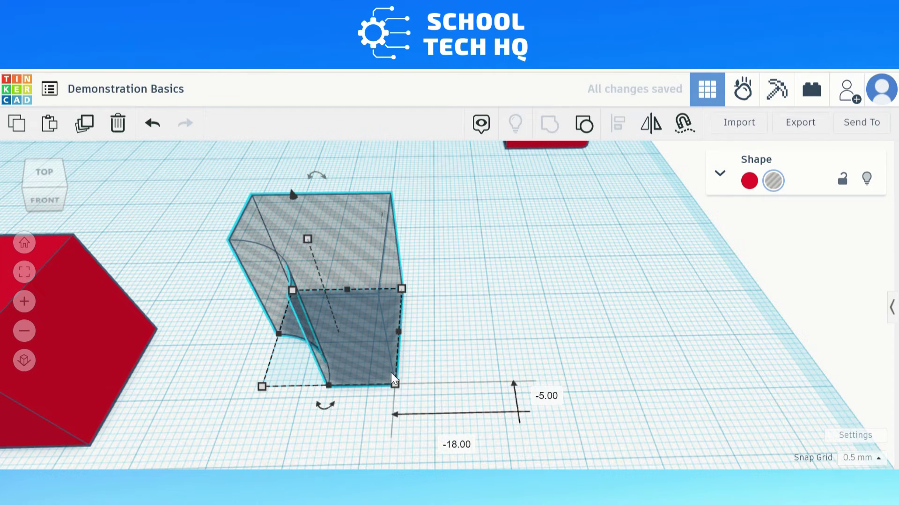
- Place the hole shape onto the red cube's vertical corner, checking the overlap from the side
right_click_drag(425, 367, 168, 373)
scroll(429, 321, "up", 2)
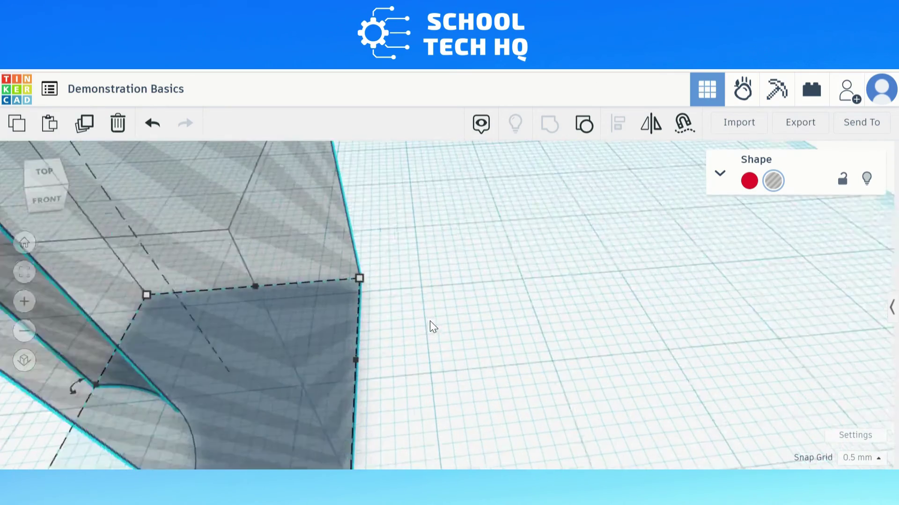
scroll(430, 321, "down", 4)
scroll(155, 329, "up", 3)
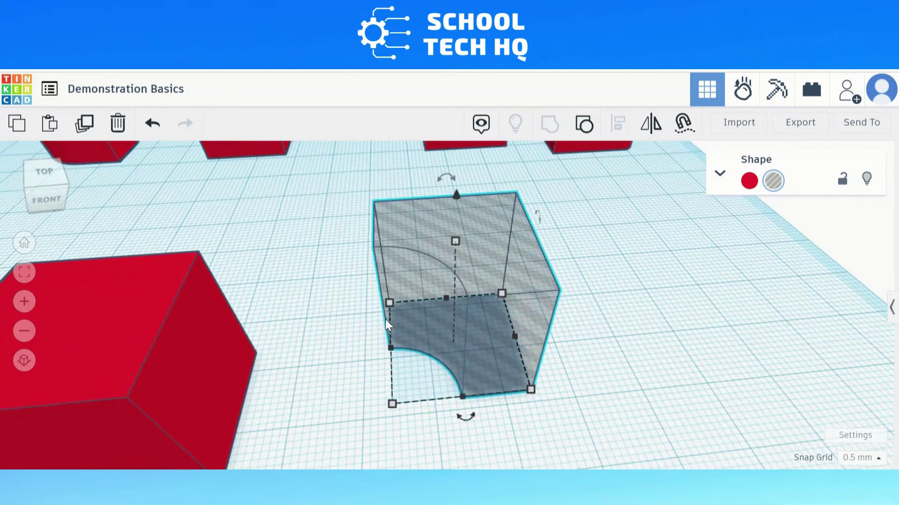
left_click_drag(462, 342, 226, 355)
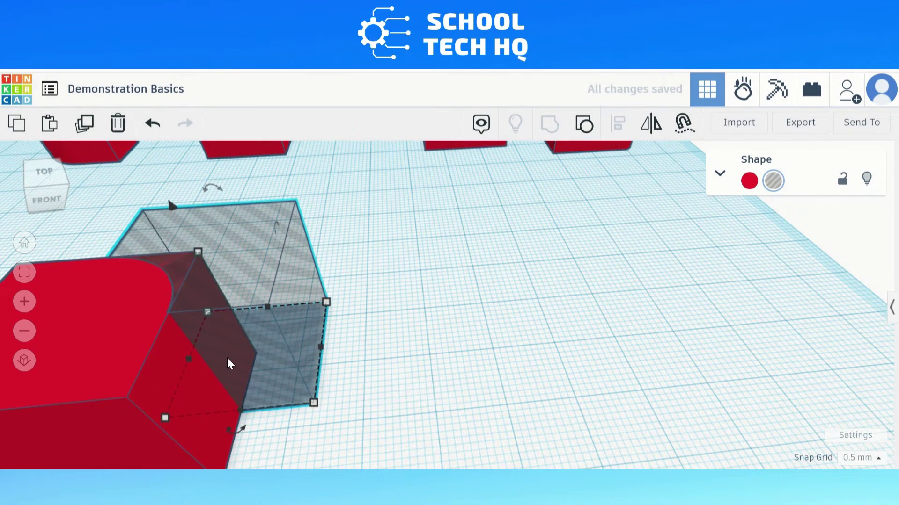
right_click_drag(121, 270, 328, 366)
scroll(438, 372, "up", 3)
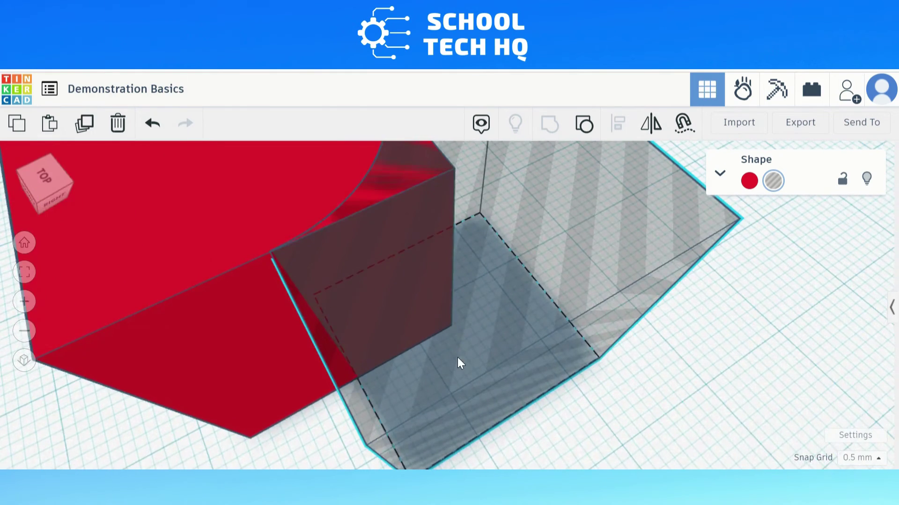
scroll(456, 358, "up", 1)
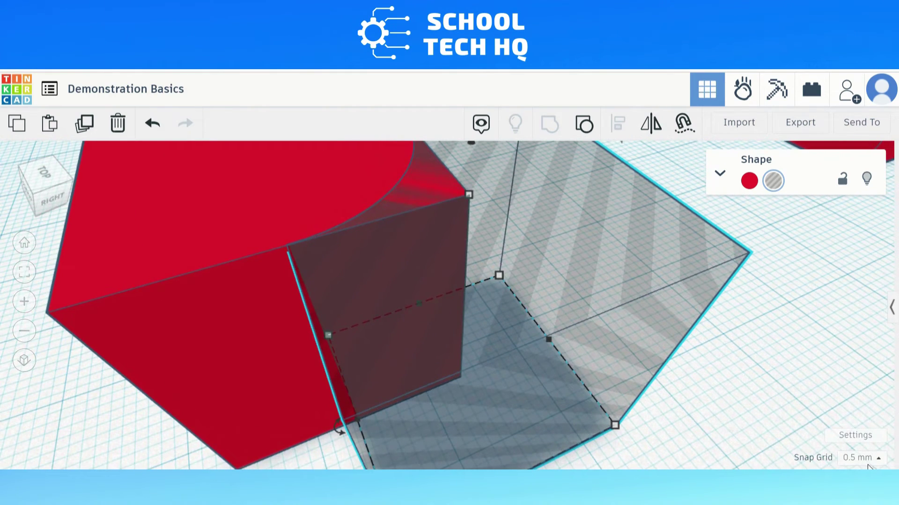
- Keep the snap grid at 0.5 mm and select the red cube together with the hole
left_click(867, 463)
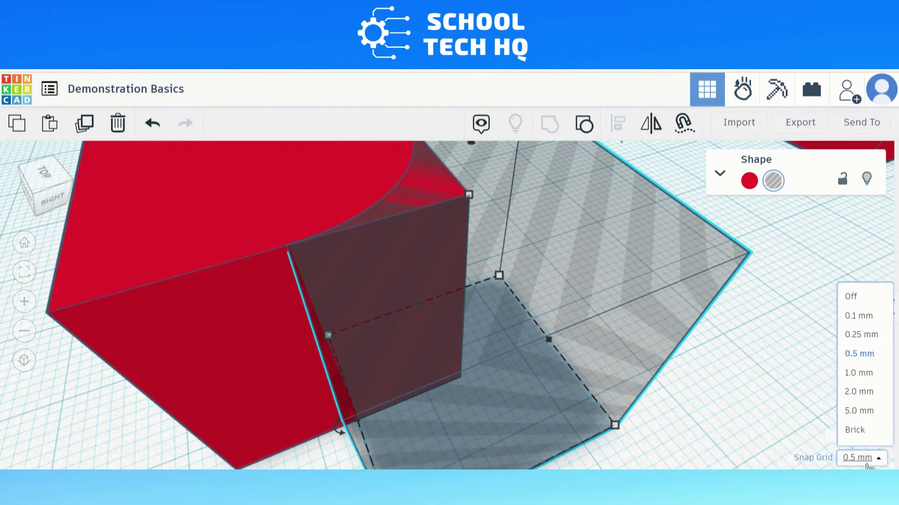
left_click(860, 355)
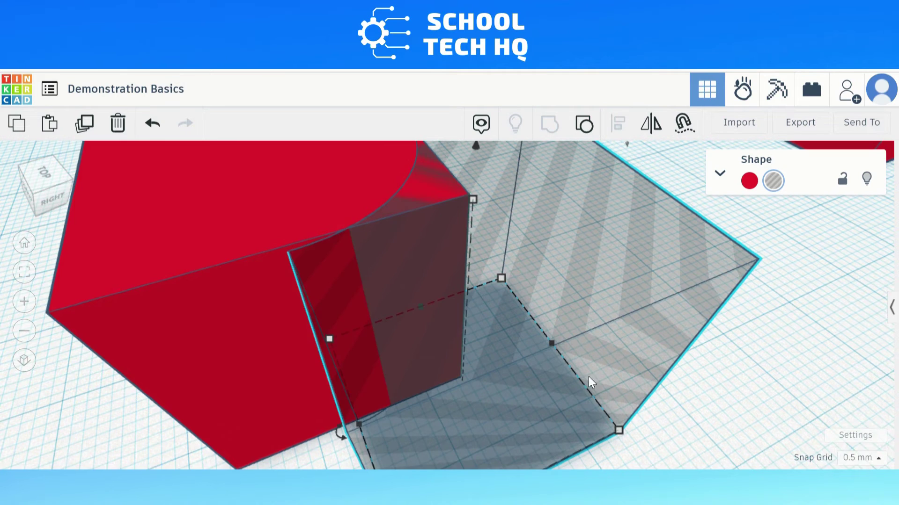
scroll(504, 406, "down", 5)
right_click_drag(504, 407, 420, 390)
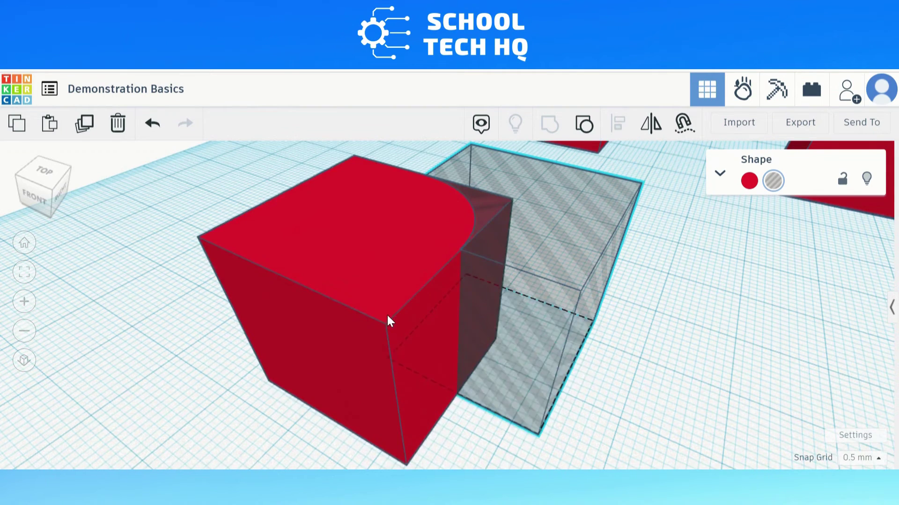
left_click(388, 317, "shift")
- Group the hole with the red cube to round one vertical edge
left_click(552, 125)
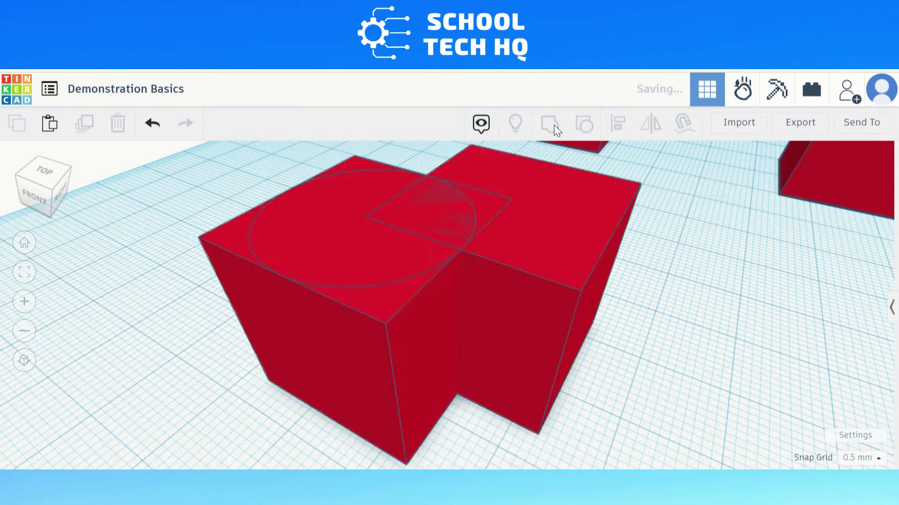
right_click_drag(545, 345, 94, 321)
right_click_drag(162, 324, 611, 318)
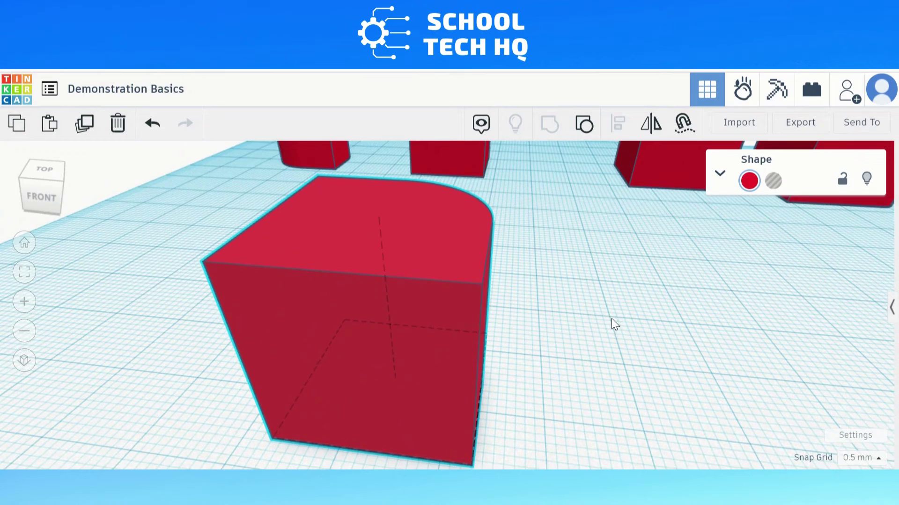
scroll(611, 321, "down", 3)
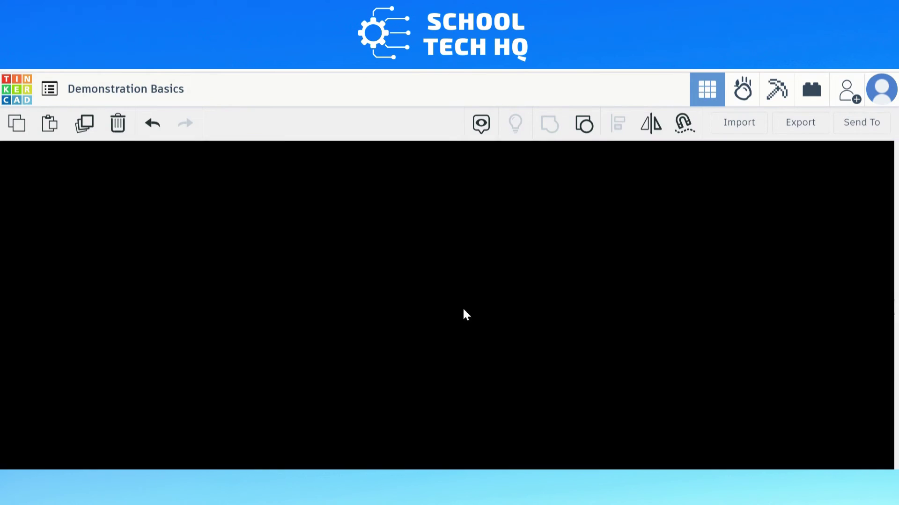
scroll(466, 309, "down", 3)
- Separate the hole from the cube and duplicate it to the back left of the workplane
left_click(466, 309)
left_click(401, 316)
key("ctrl+v")
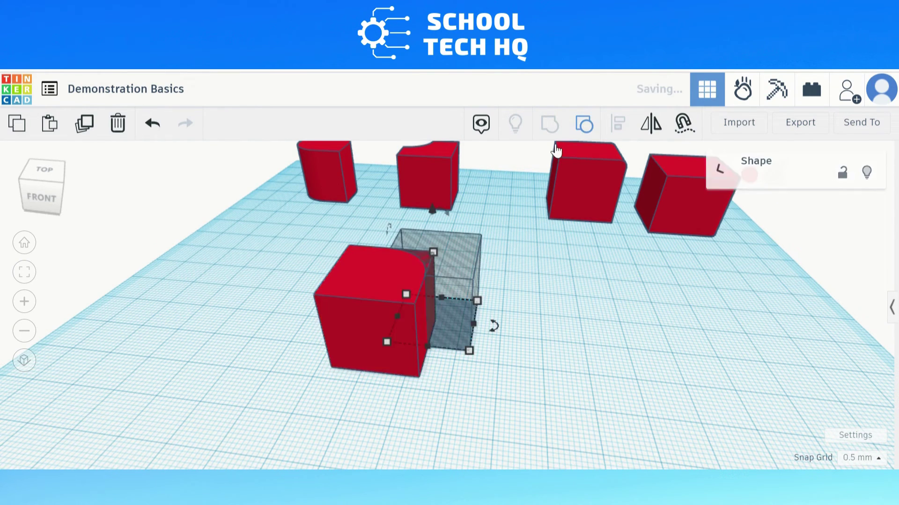
left_click(506, 273)
left_click(447, 275)
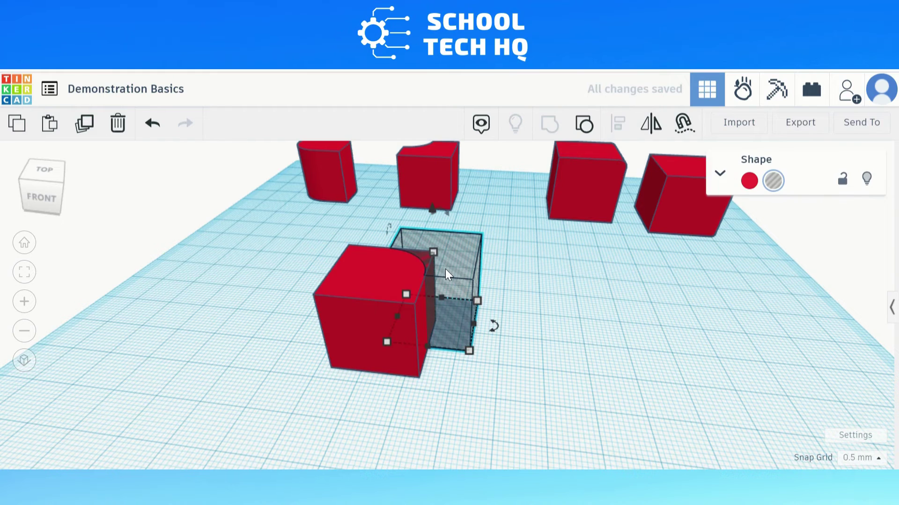
key("ctrl+d")
left_click_drag(445, 269, 273, 180)
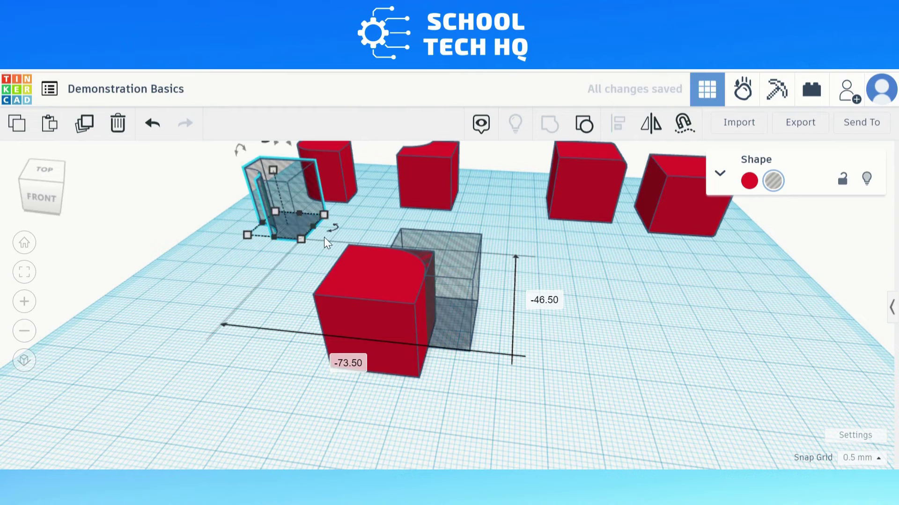
- Regroup the red cube with the hole so its corner is trimmed round
left_click(290, 288)
left_click_drag(412, 283, 454, 302)
key("ctrl+g")
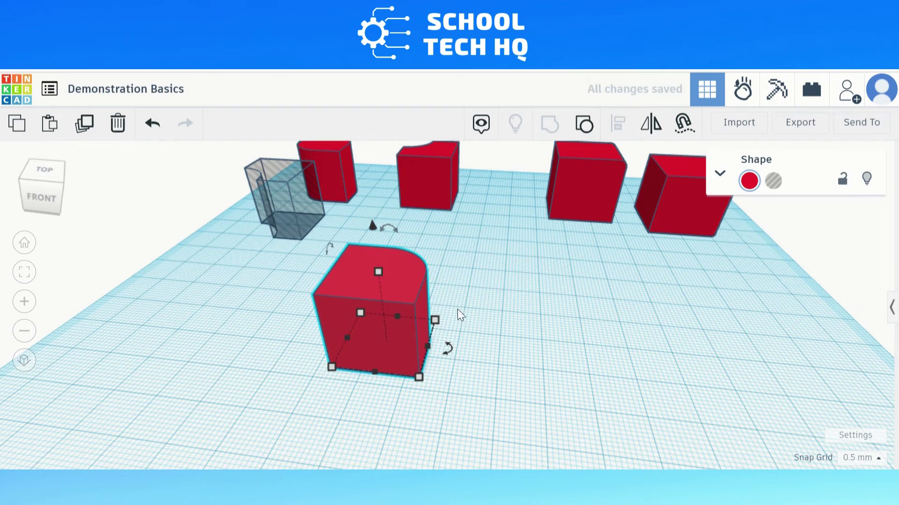
left_click(452, 313)
scroll(327, 280, "up", 3)
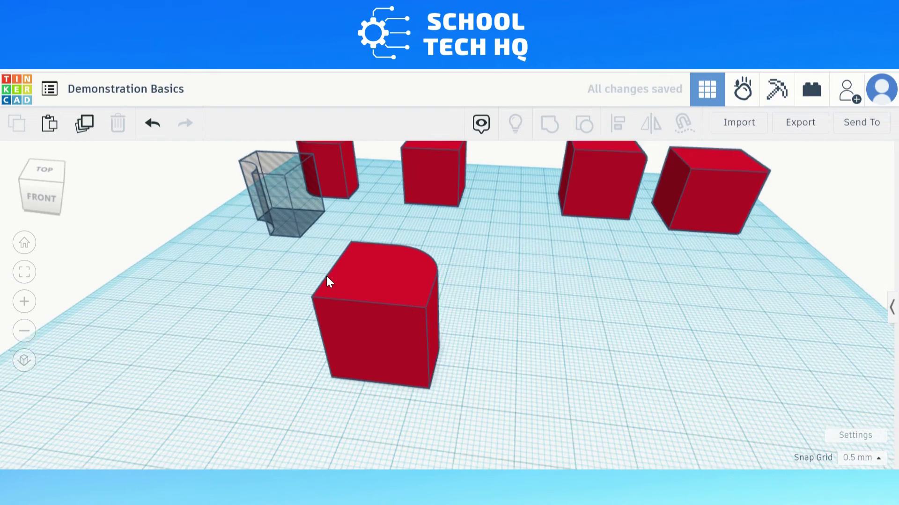
right_click_drag(500, 290, 417, 263)
left_click(226, 209)
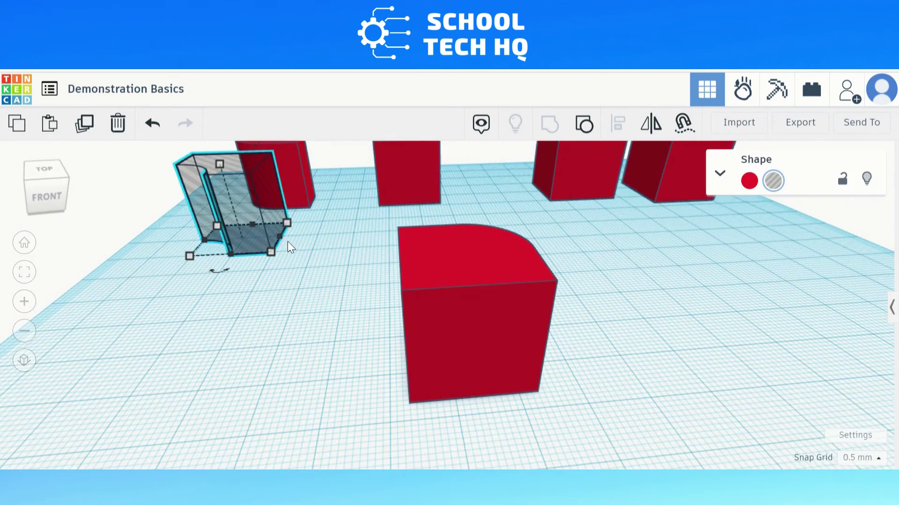
- Duplicate the spare hole shape twice and bring one copy forward beside the red cube
key("ctrl+d")
left_click_drag(248, 225, 299, 388)
key("ctrl+d")
left_click_drag(293, 213, 482, 395)
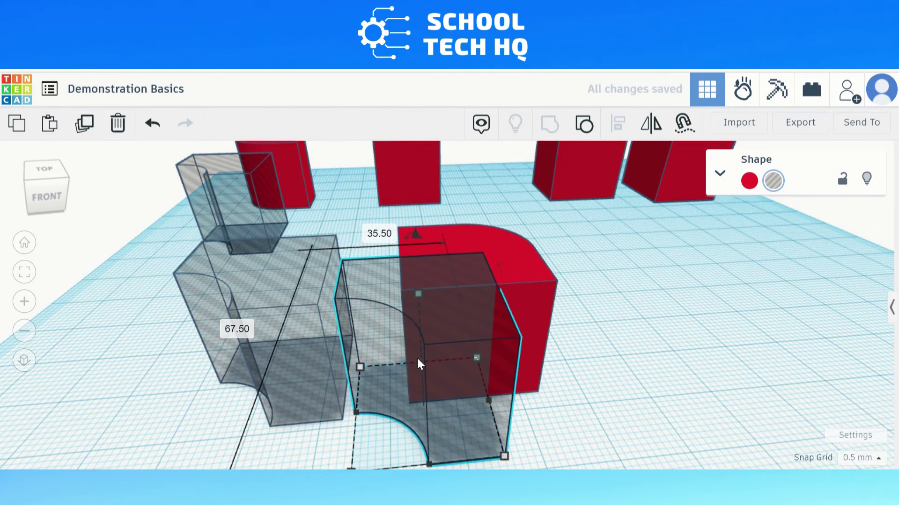
- Rotate the copy to face a second vertical edge, nudge it into place, and select it with the cube
scroll(416, 357, "down", 3)
left_click_drag(425, 454, 408, 339)
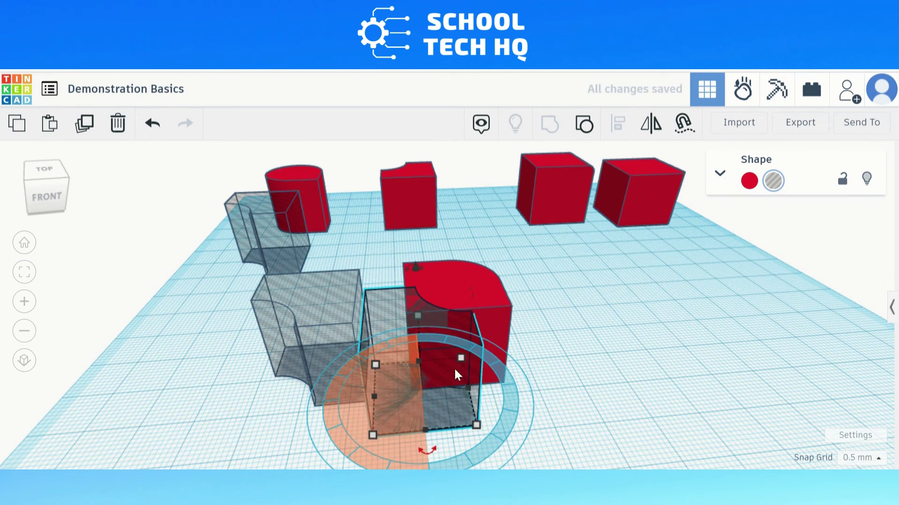
scroll(456, 367, "up", 2)
key("Left")
key("Left")
key("Left")
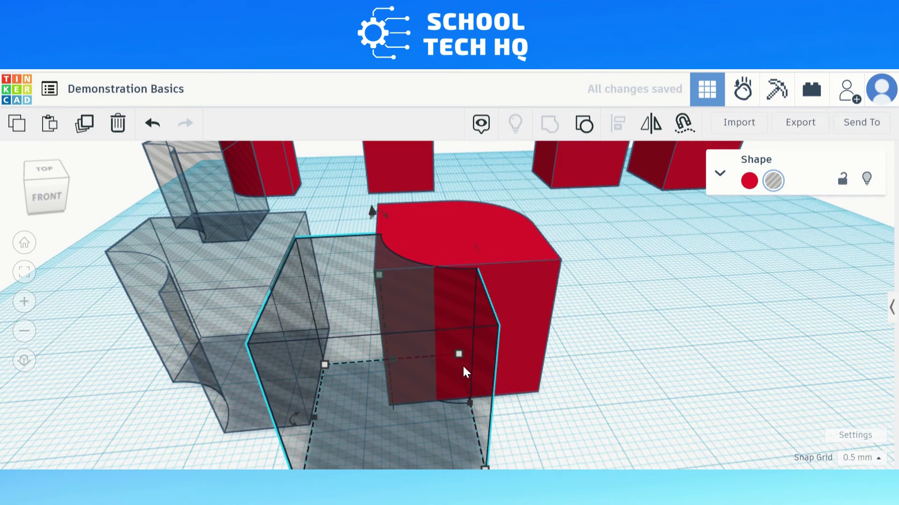
key("Up")
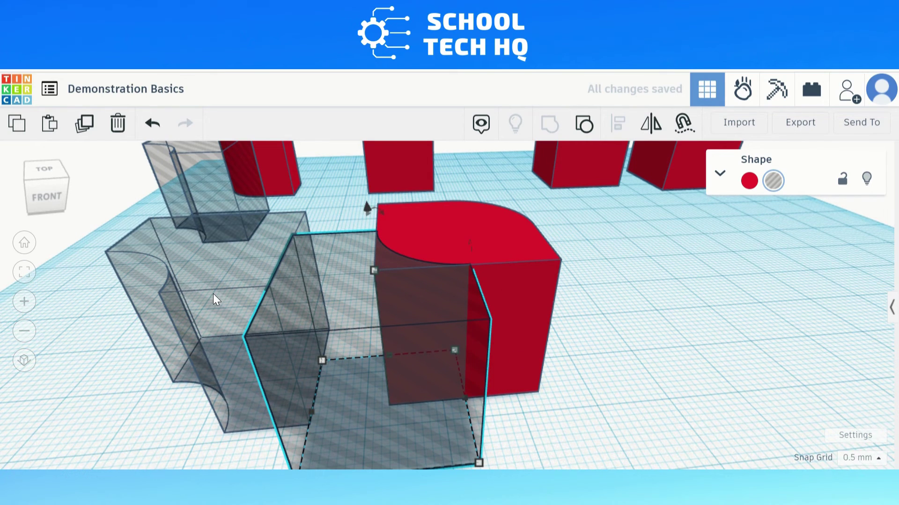
left_click_drag(238, 271, 199, 256)
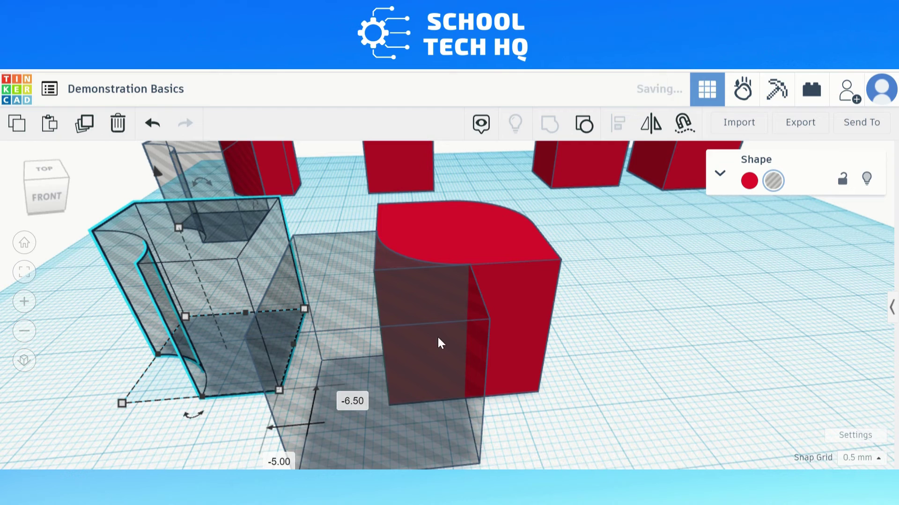
left_click(350, 370)
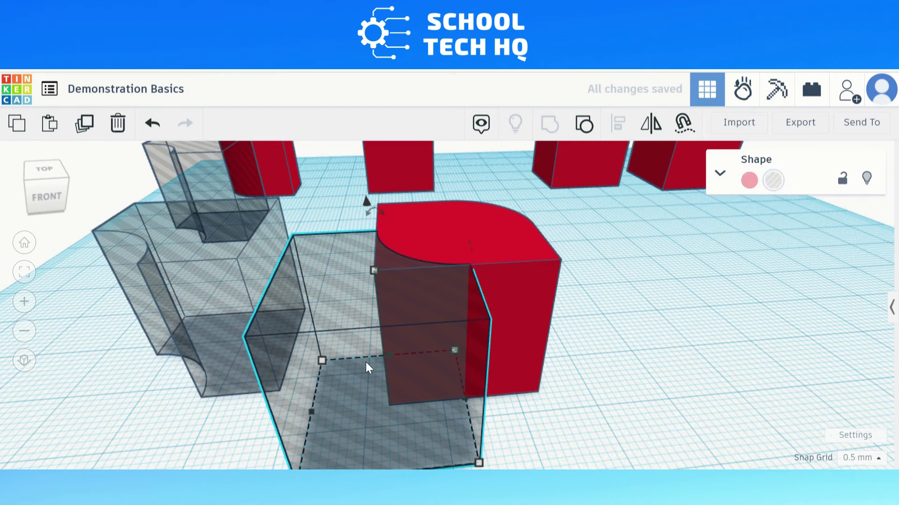
left_click(476, 240, "shift")
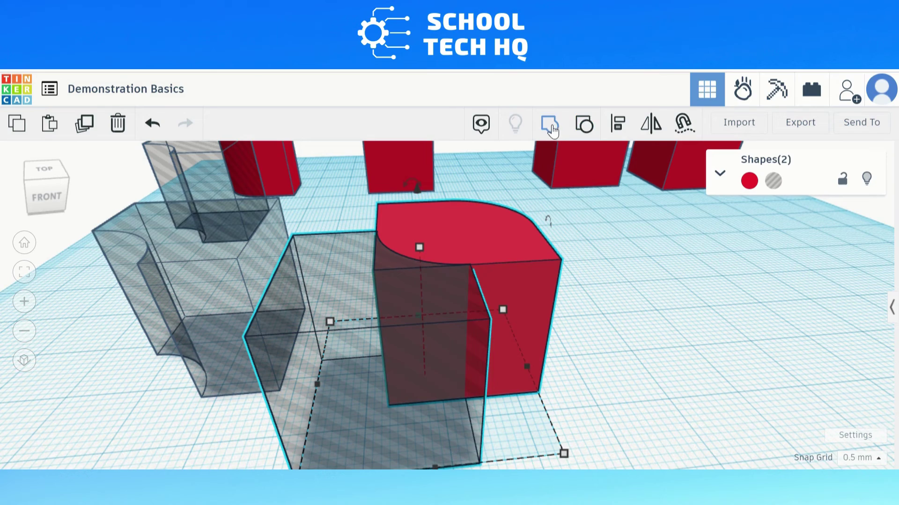
- Group the rotated hole with the cube to round a second edge, then slide the leftover hole right
left_click(551, 125)
right_click_drag(577, 300, 306, 291)
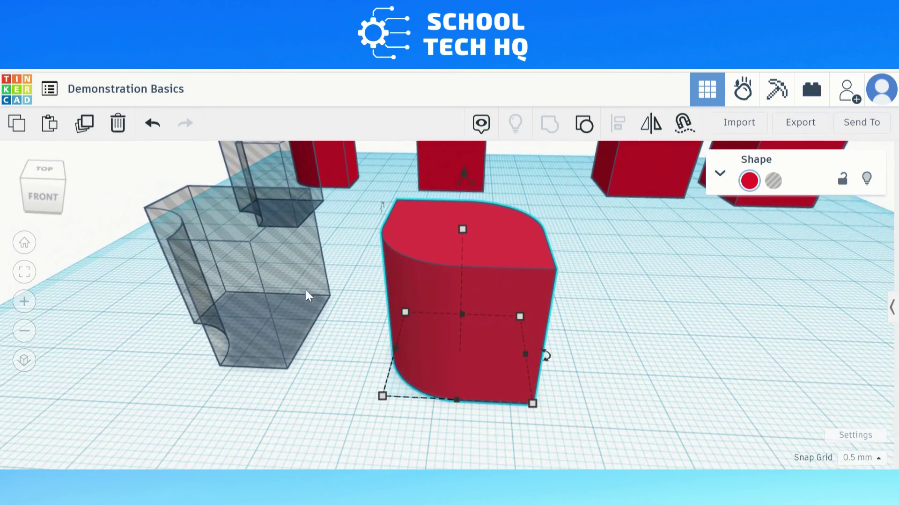
left_click(268, 285)
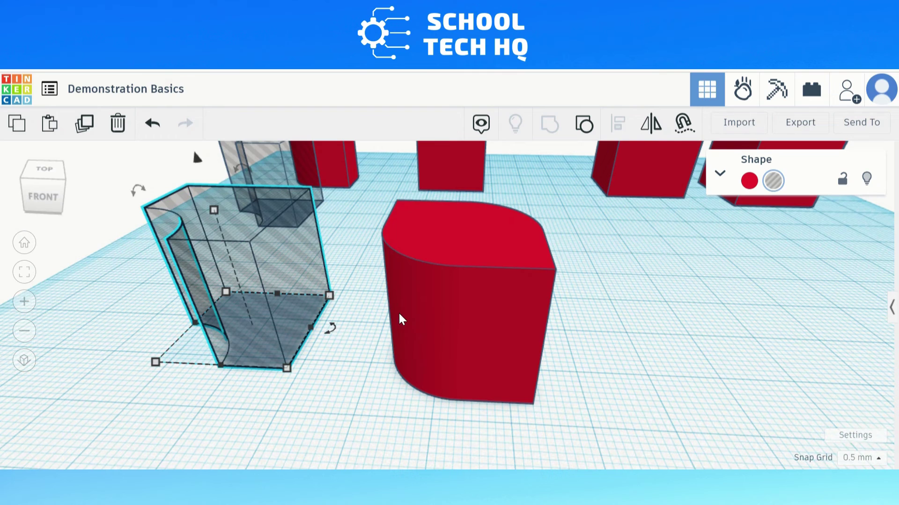
key("Right")
key("Right")
key("Right")
key("Right")
key("Right")
key("Right")
key("Right")
key("Right")
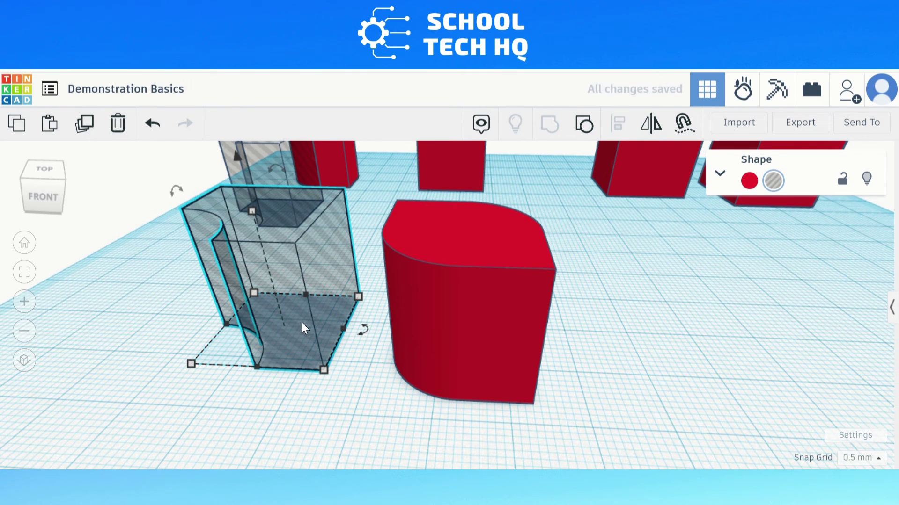
scroll(304, 322, "down", 5)
left_click(430, 252)
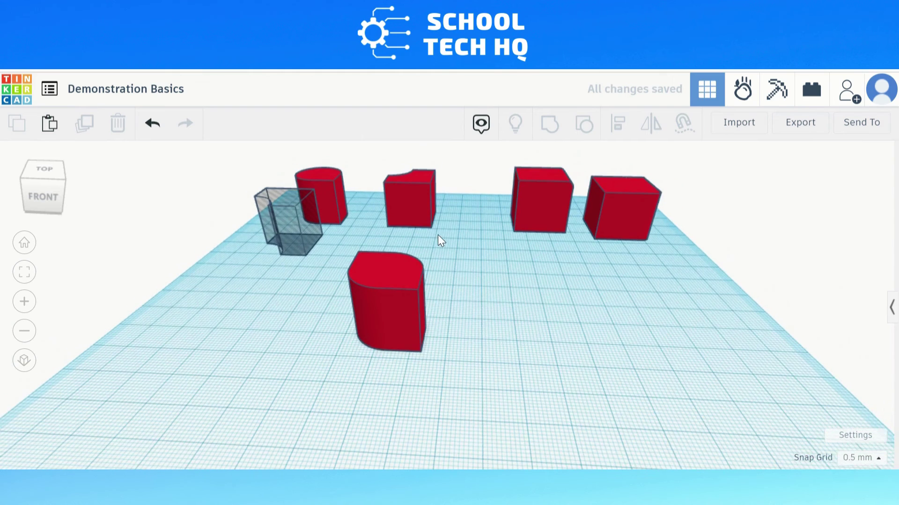